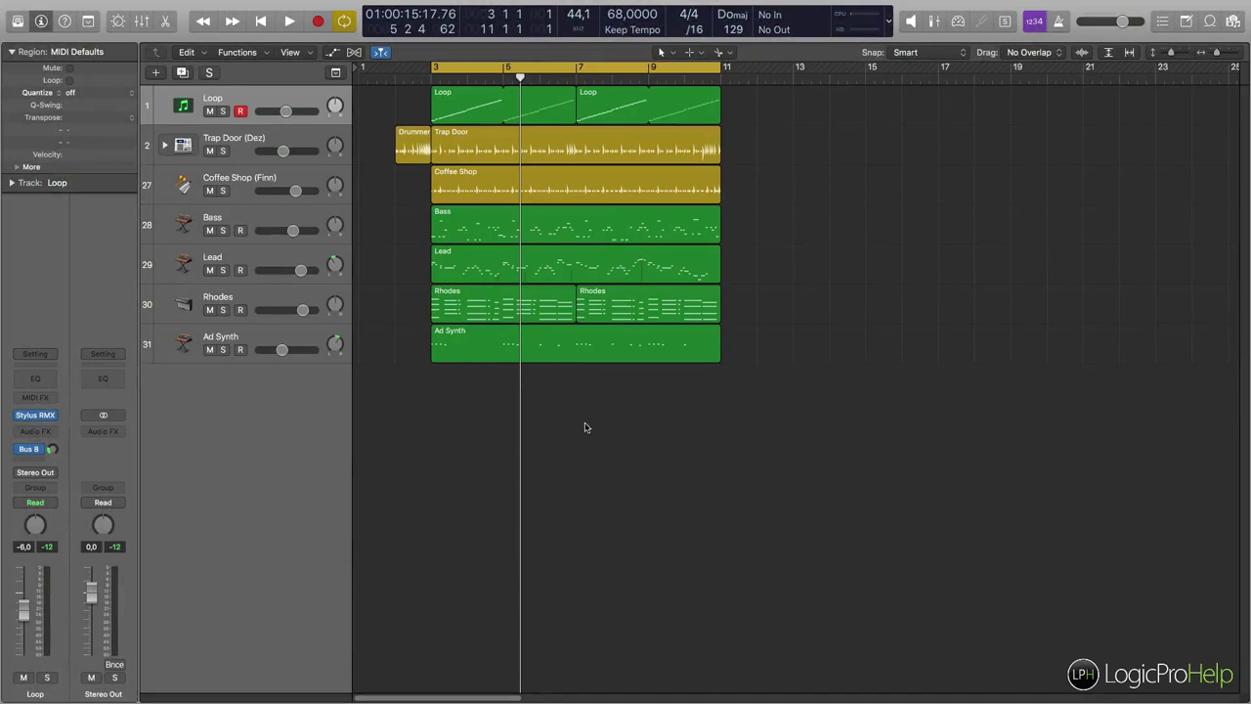
# Show the Smart Controls for the Bass track and make their pane slightly shorter
pyautogui.click(225, 217)
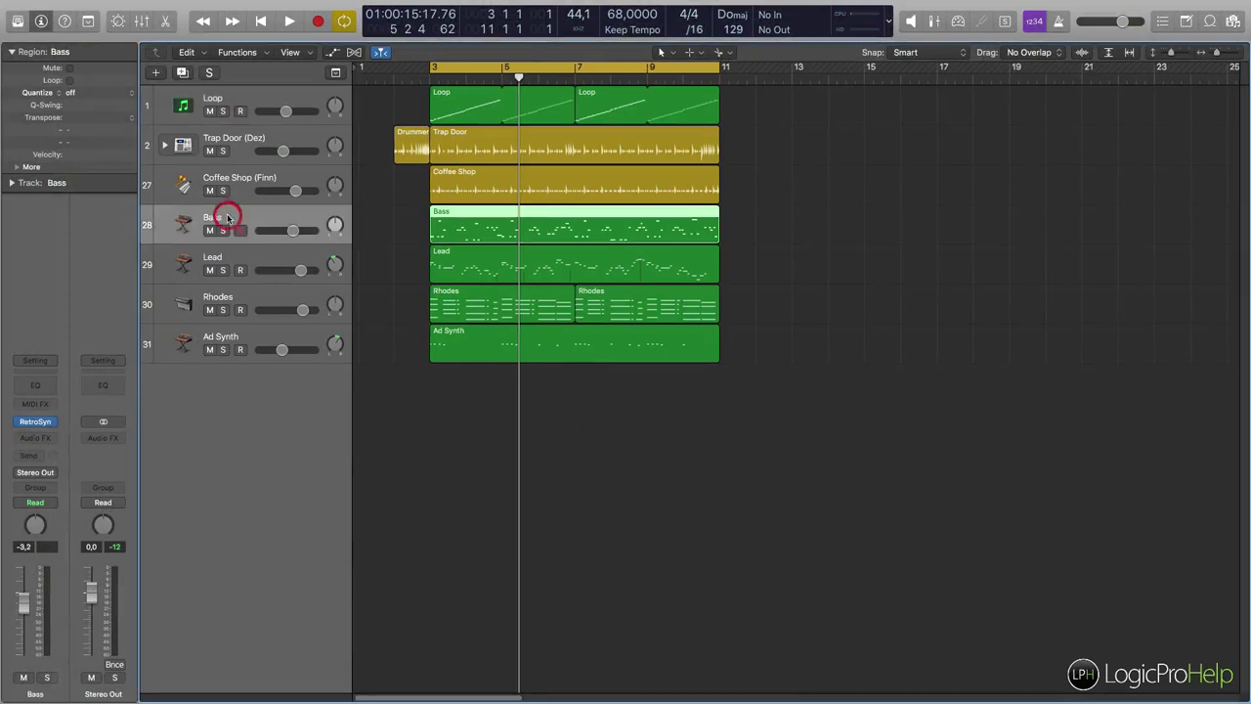
pyautogui.click(118, 22)
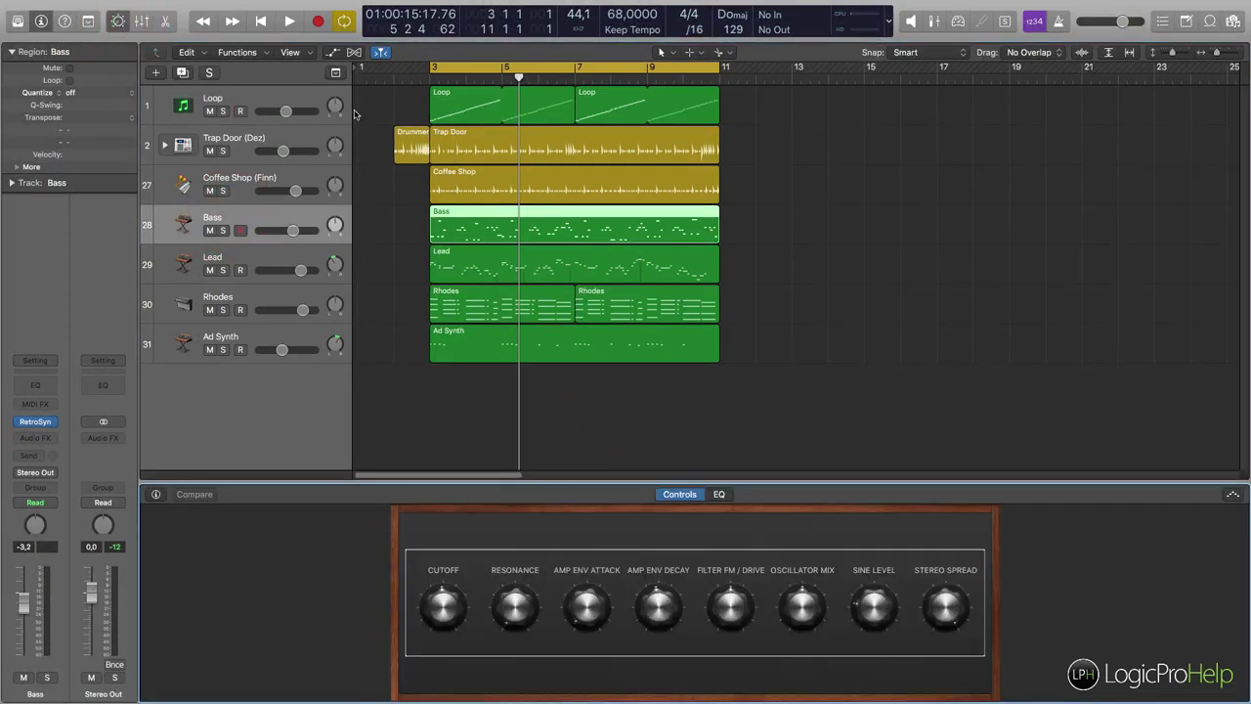
pyautogui.moveTo(629, 488); pyautogui.dragTo(598, 500)
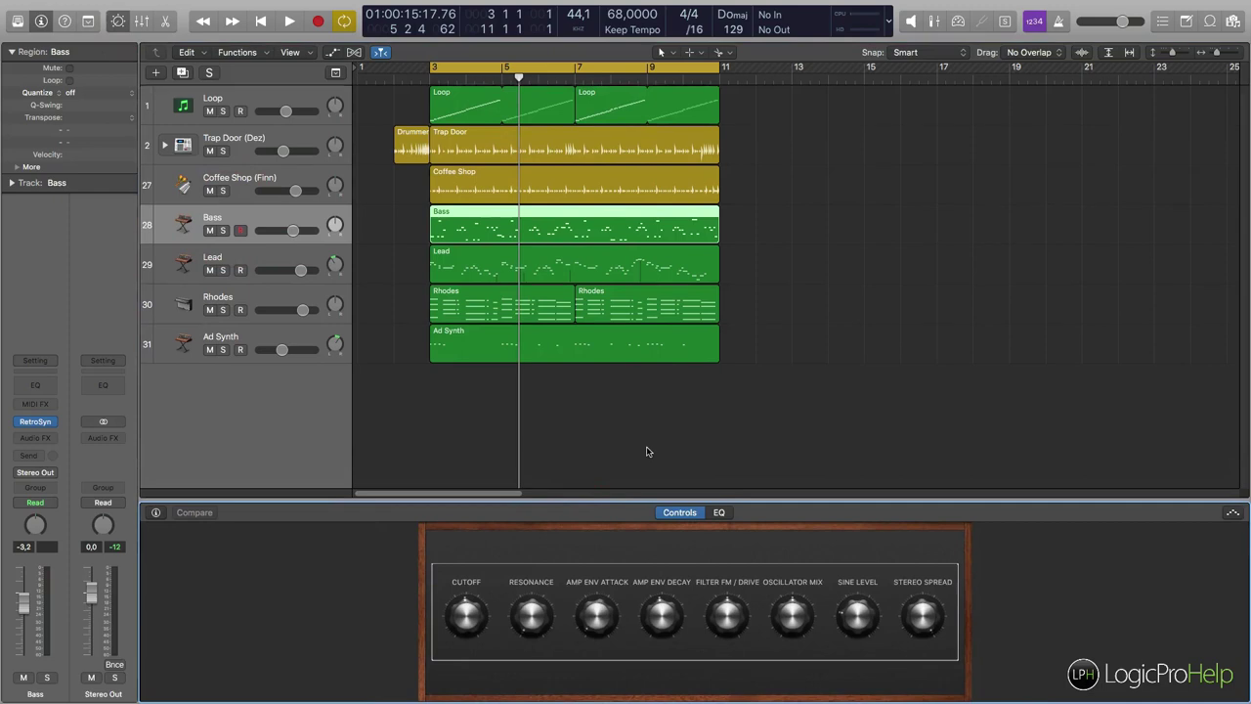
# Compare the Smart Controls of the Loop, Trap Door, Coffee Shop and Ad Synth tracks
pyautogui.click(251, 93)
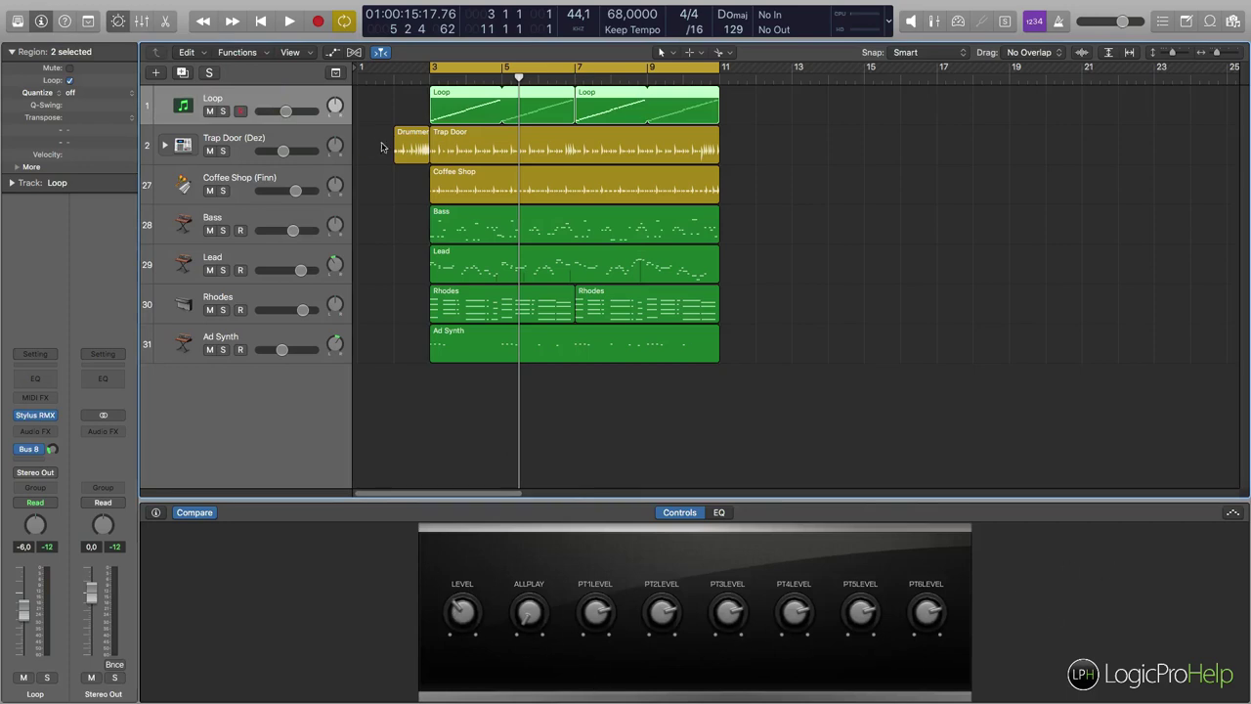
pyautogui.click(244, 147)
pyautogui.click(239, 181)
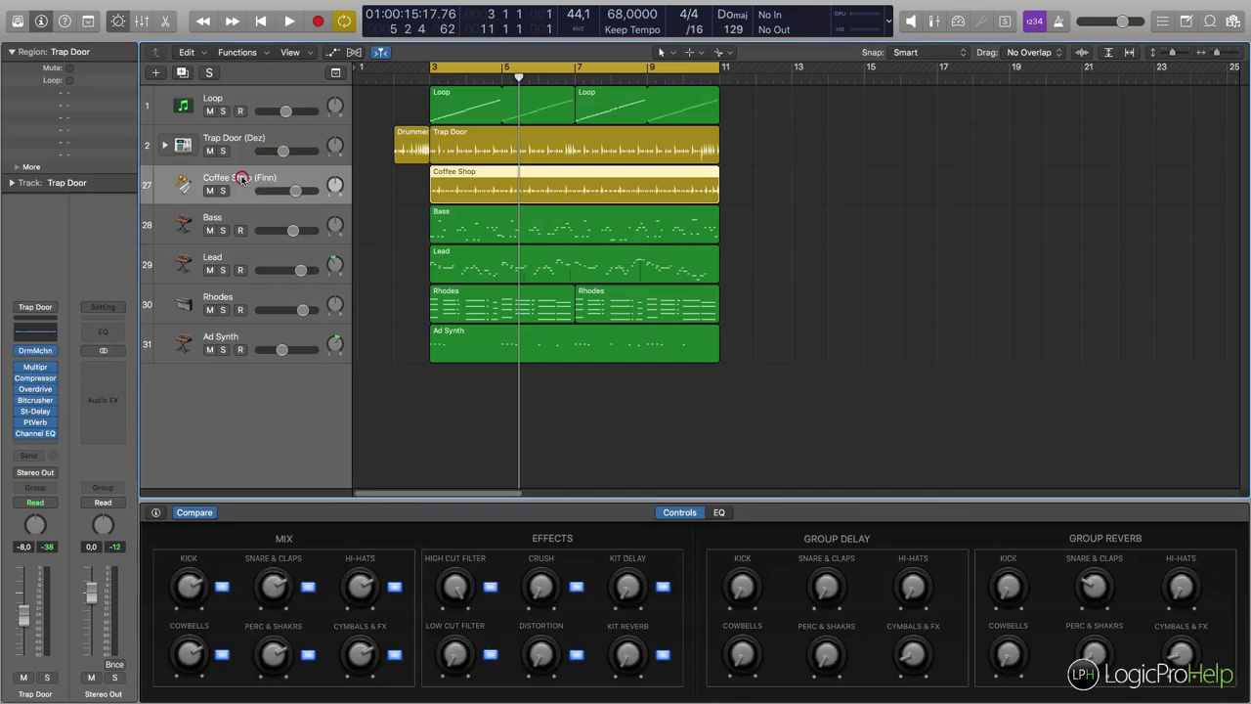
pyautogui.click(242, 94)
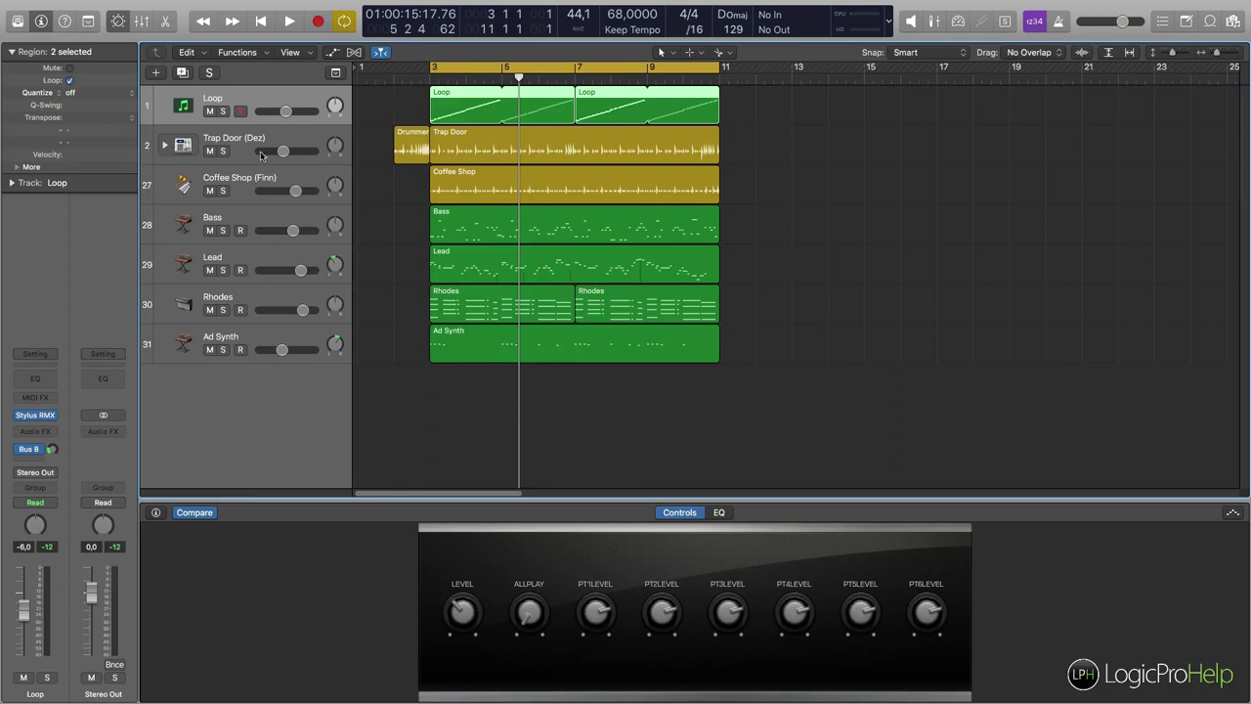
pyautogui.click(250, 337)
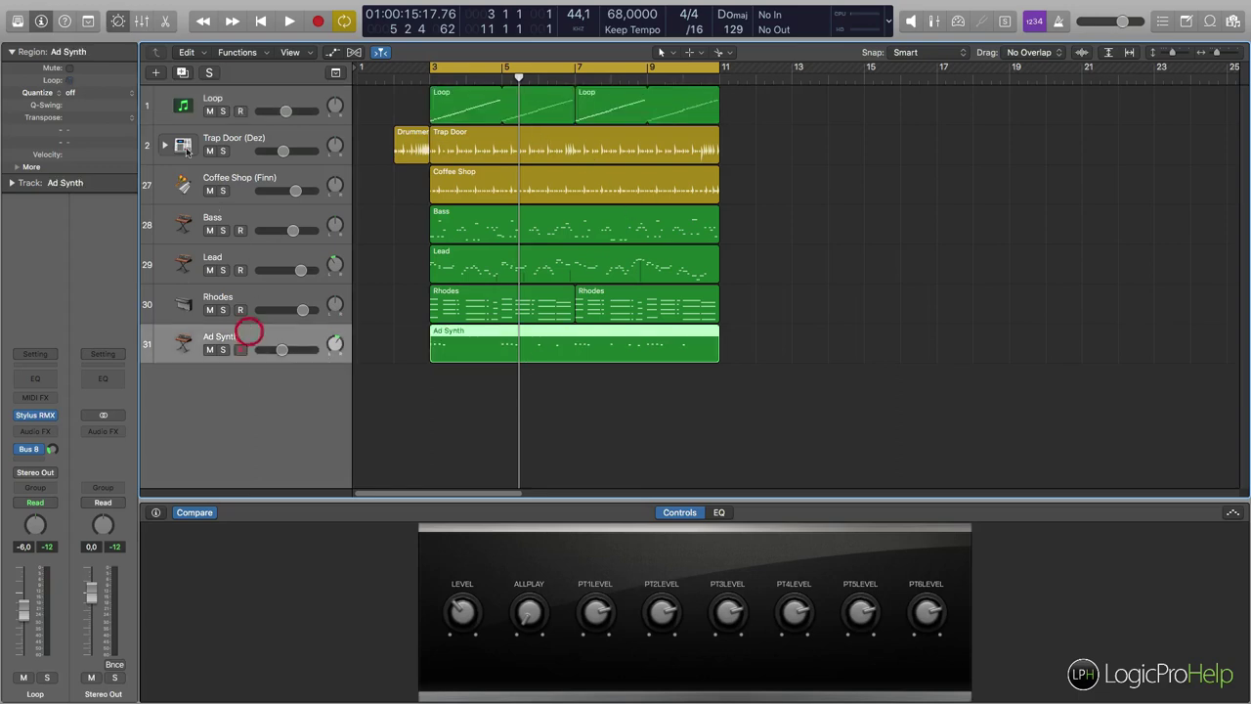
# Create a new audio track below Ad Synth and increase its track height
pyautogui.click(155, 72)
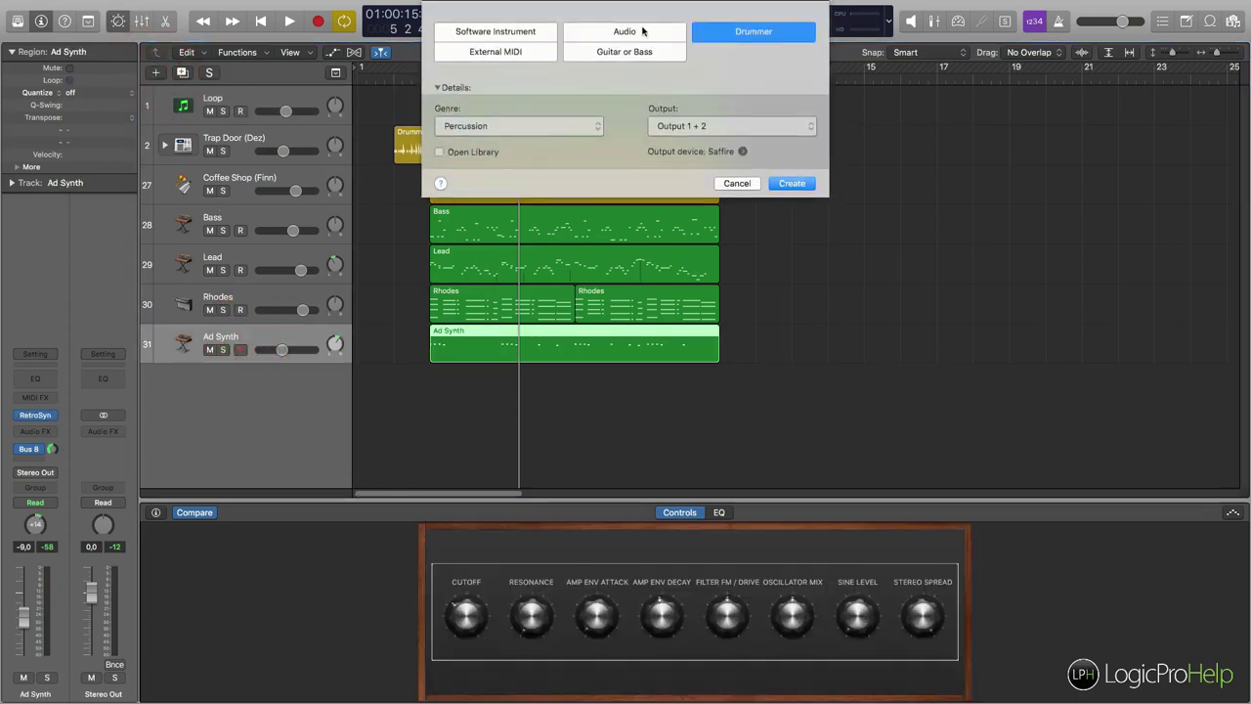
pyautogui.click(610, 38)
pyautogui.click(791, 232)
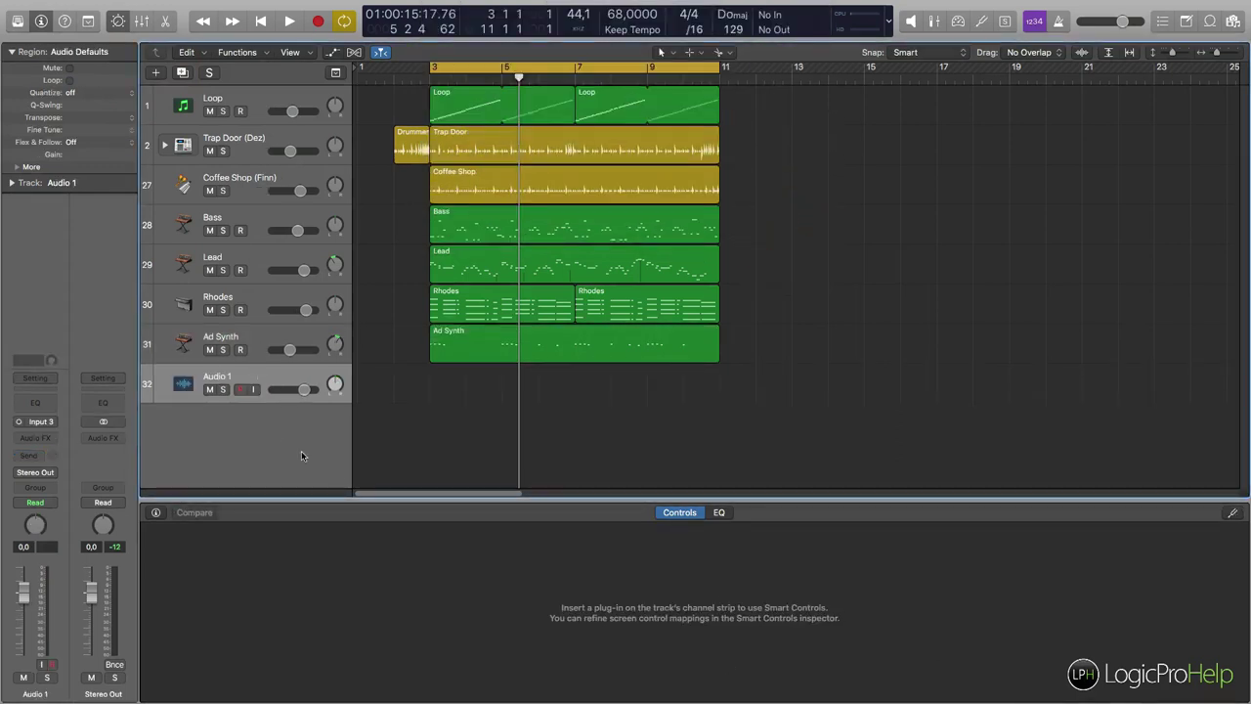
pyautogui.moveTo(250, 403); pyautogui.dragTo(229, 439)
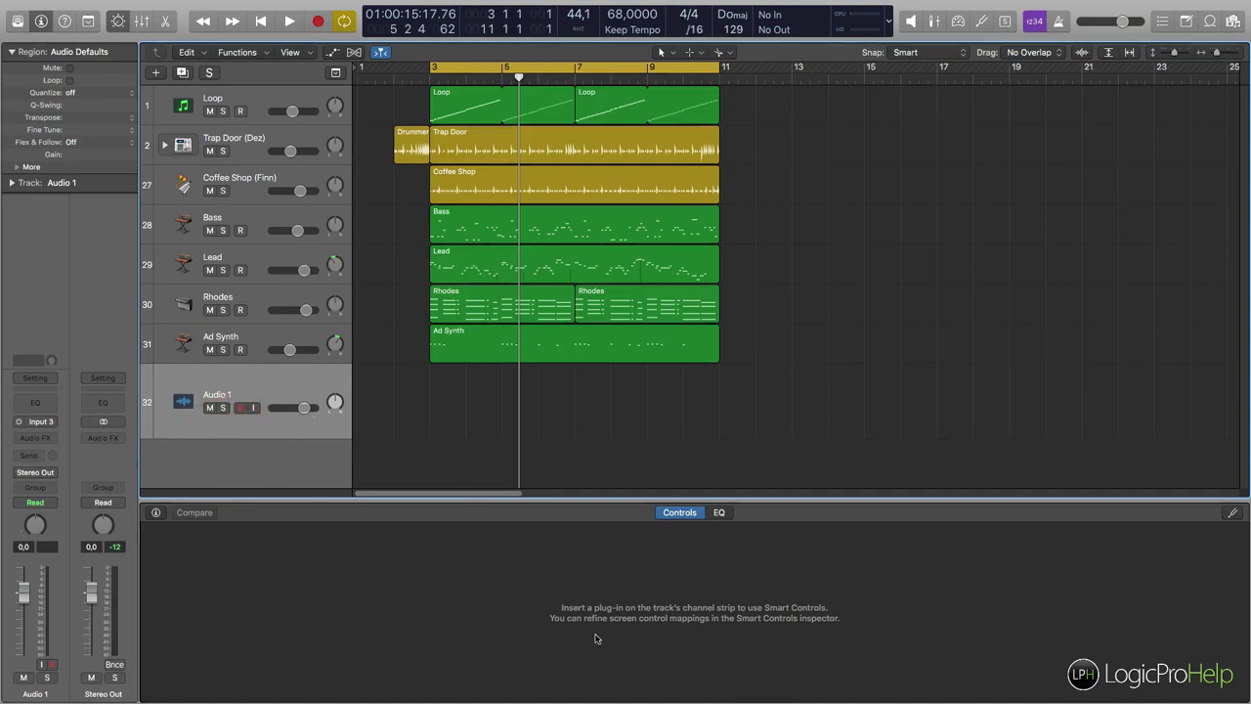
# Insert a Compressor on the Audio 1 track, lower its ratio slightly from the Smart Controls, and close the plug-in window
pyautogui.click(38, 392)
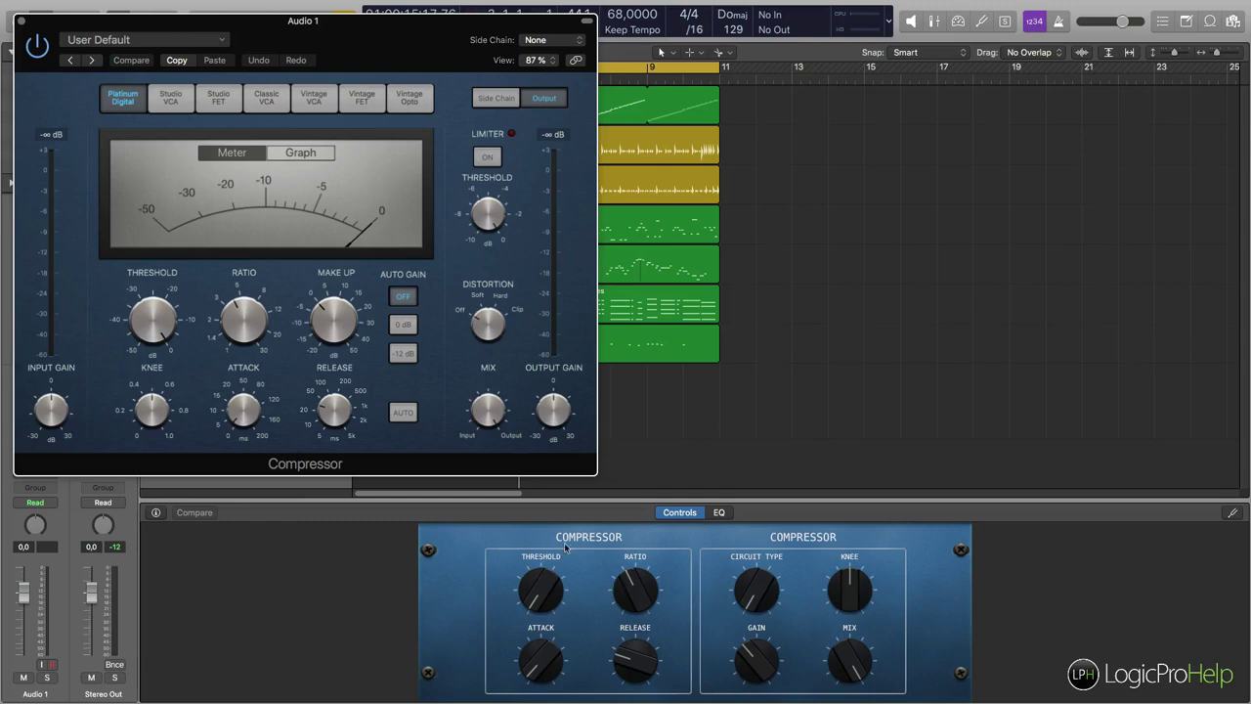
pyautogui.moveTo(632, 590); pyautogui.dragTo(616, 596)
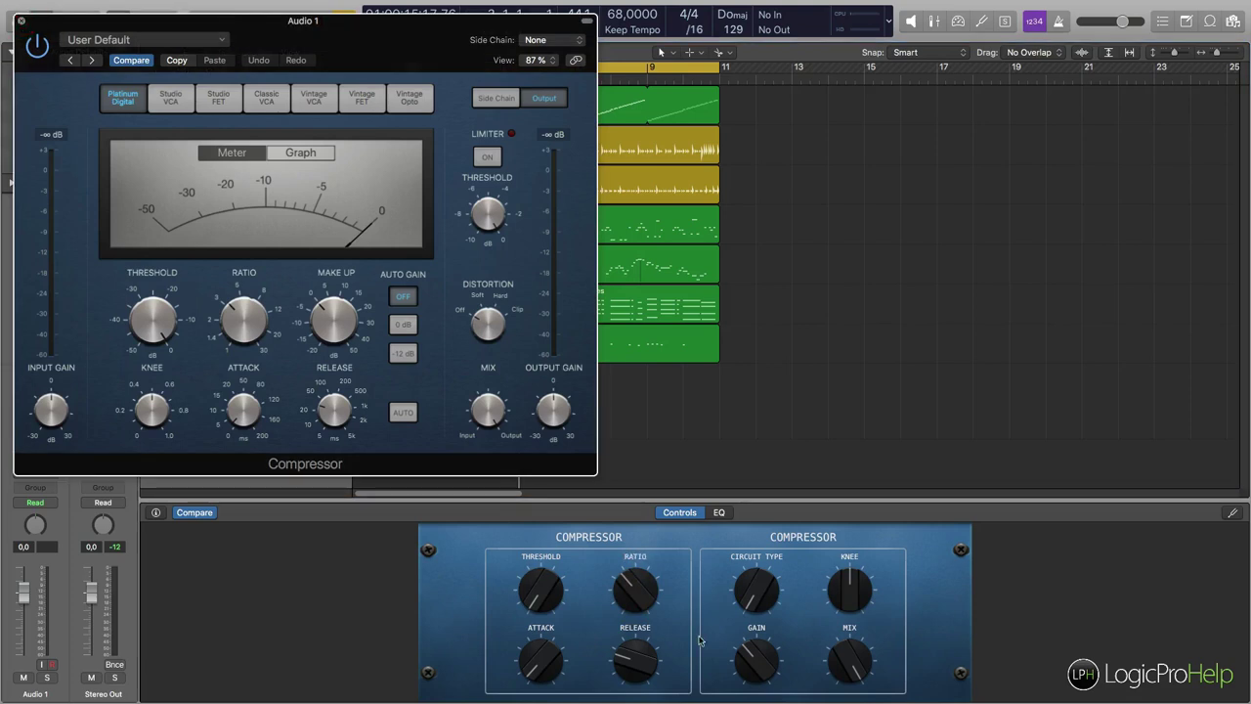
pyautogui.click(21, 21)
# Add a Channel EQ to Audio 1 and lower its high-cut frequency to 13400 Hz in the Smart Controls EQ view
pyautogui.click(32, 399)
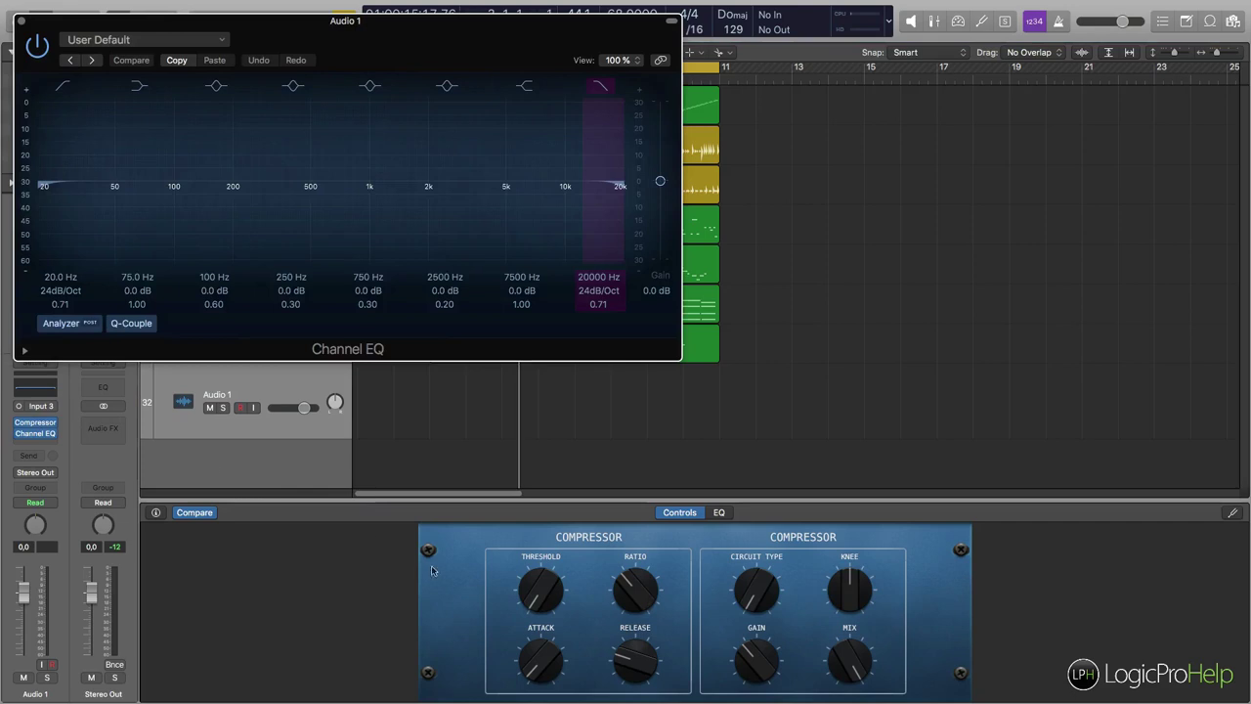
pyautogui.moveTo(302, 34); pyautogui.dragTo(839, 35)
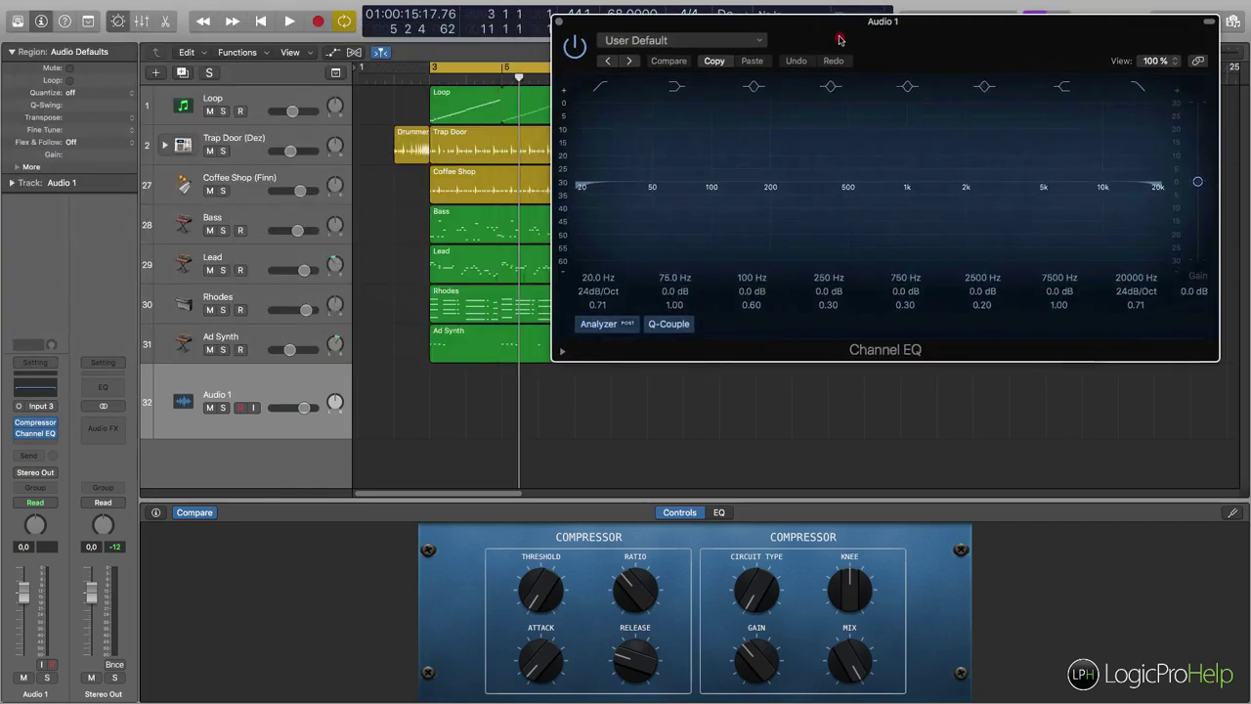
pyautogui.click(718, 512)
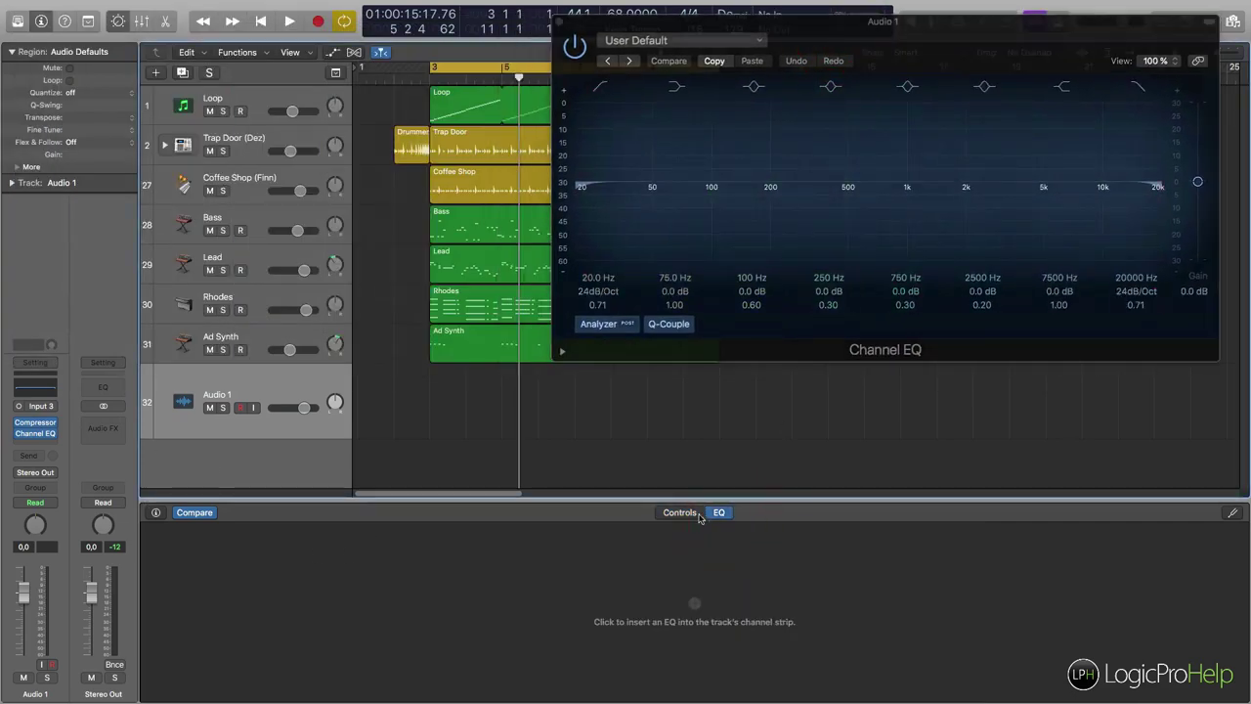
pyautogui.click(683, 512)
pyautogui.click(717, 512)
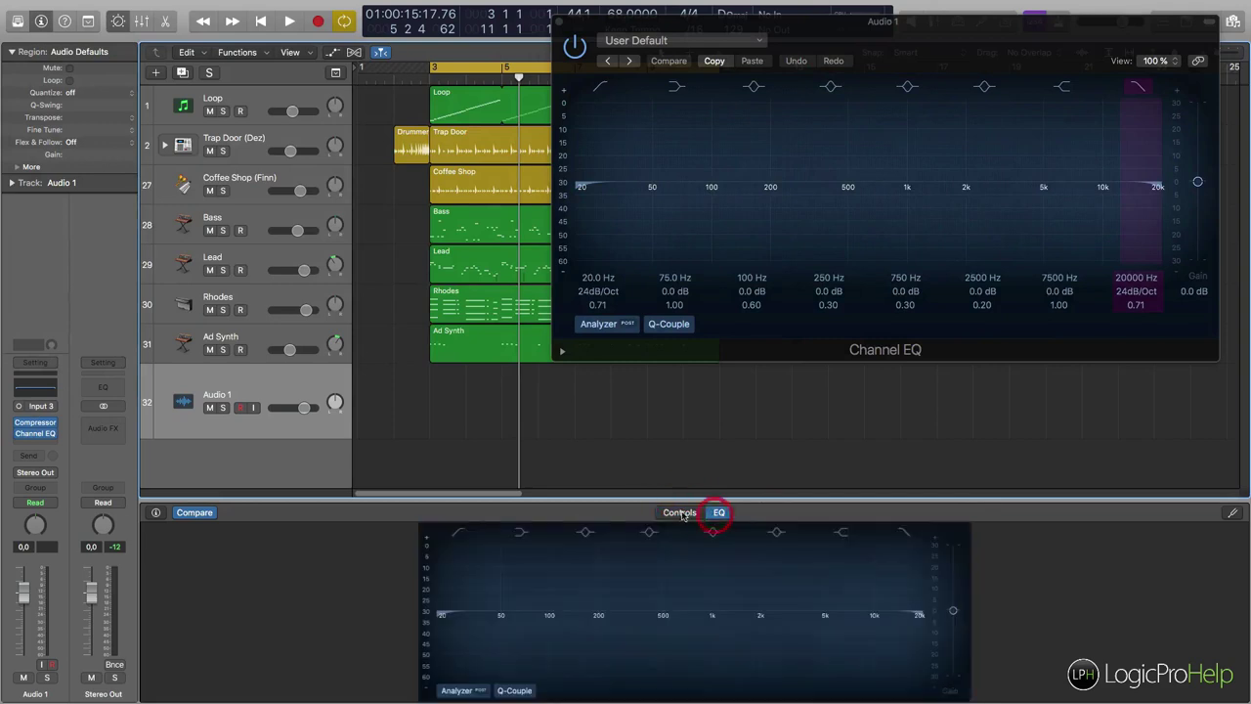
pyautogui.moveTo(905, 630)
pyautogui.mouseDown()
pyautogui.moveTo(658, 628)
pyautogui.moveTo(895, 633)
pyautogui.moveTo(904, 645)
pyautogui.mouseUp()
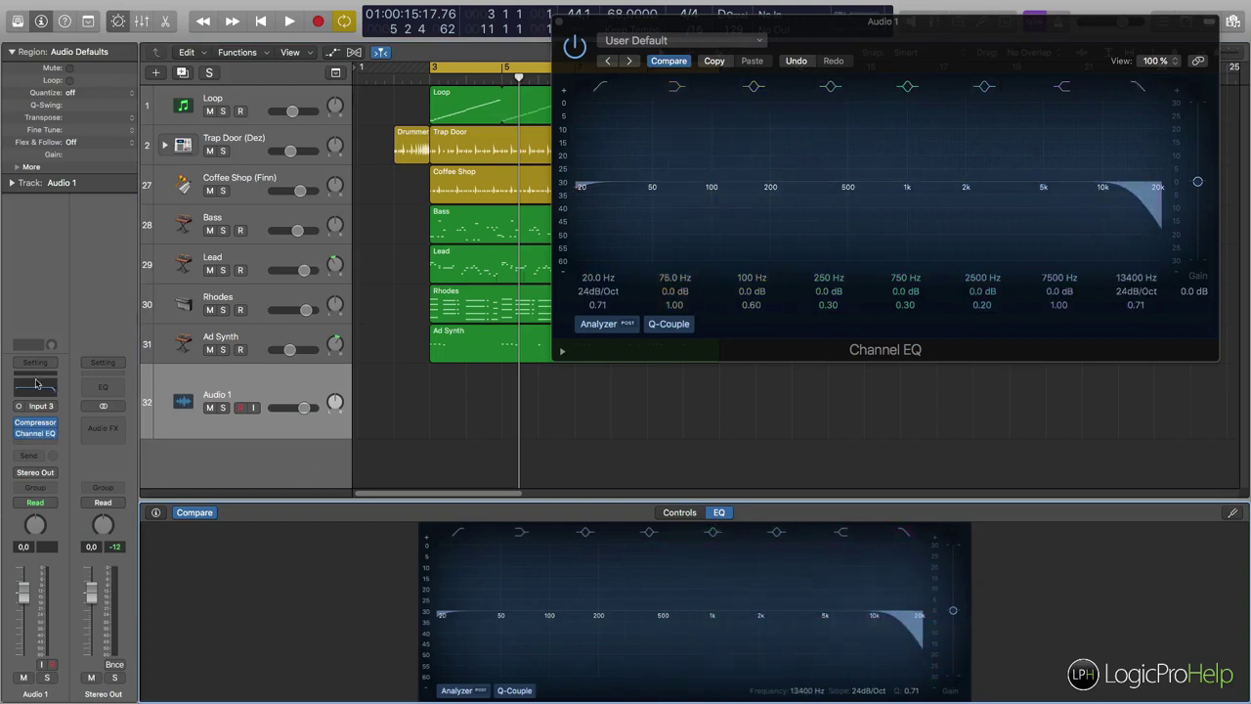
# Insert a mono Tape Delay on Audio 1, return the Smart Controls to the knob view, and close both open plug-in windows
pyautogui.click(33, 442)
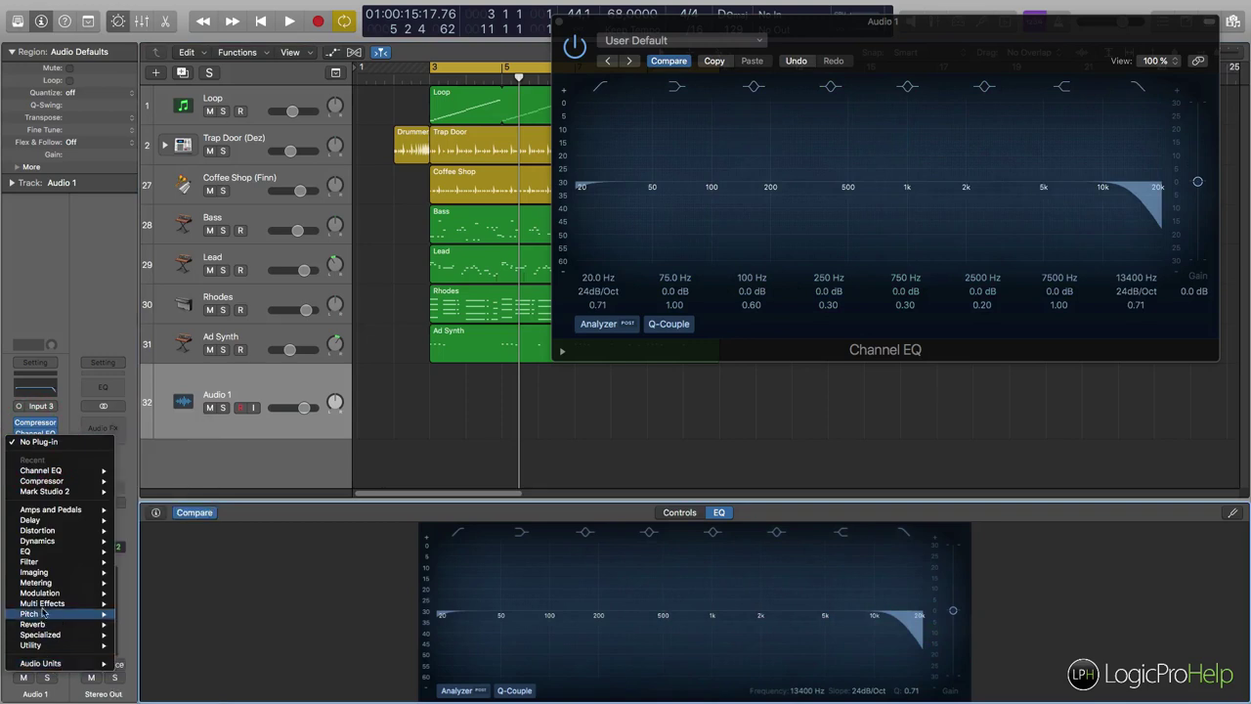
pyautogui.moveTo(33, 520)
pyautogui.moveTo(147, 531)
pyautogui.moveTo(152, 561)
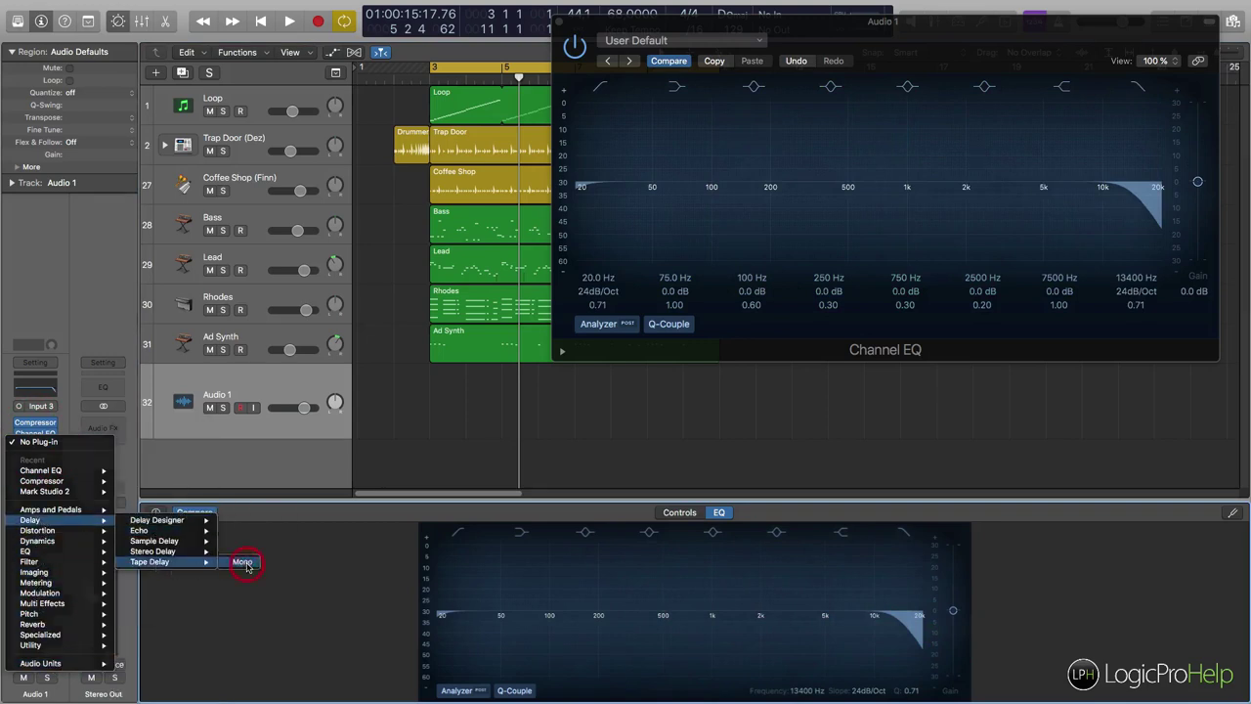
pyautogui.click(242, 561)
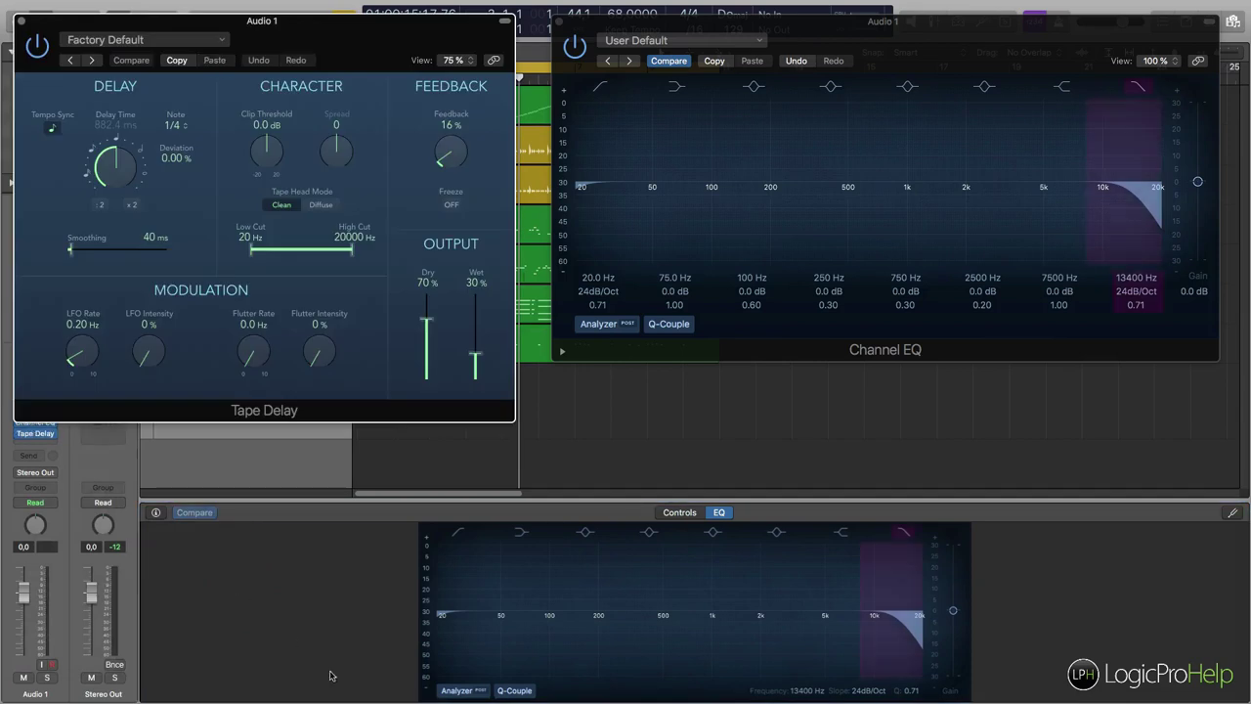
pyautogui.click(672, 514)
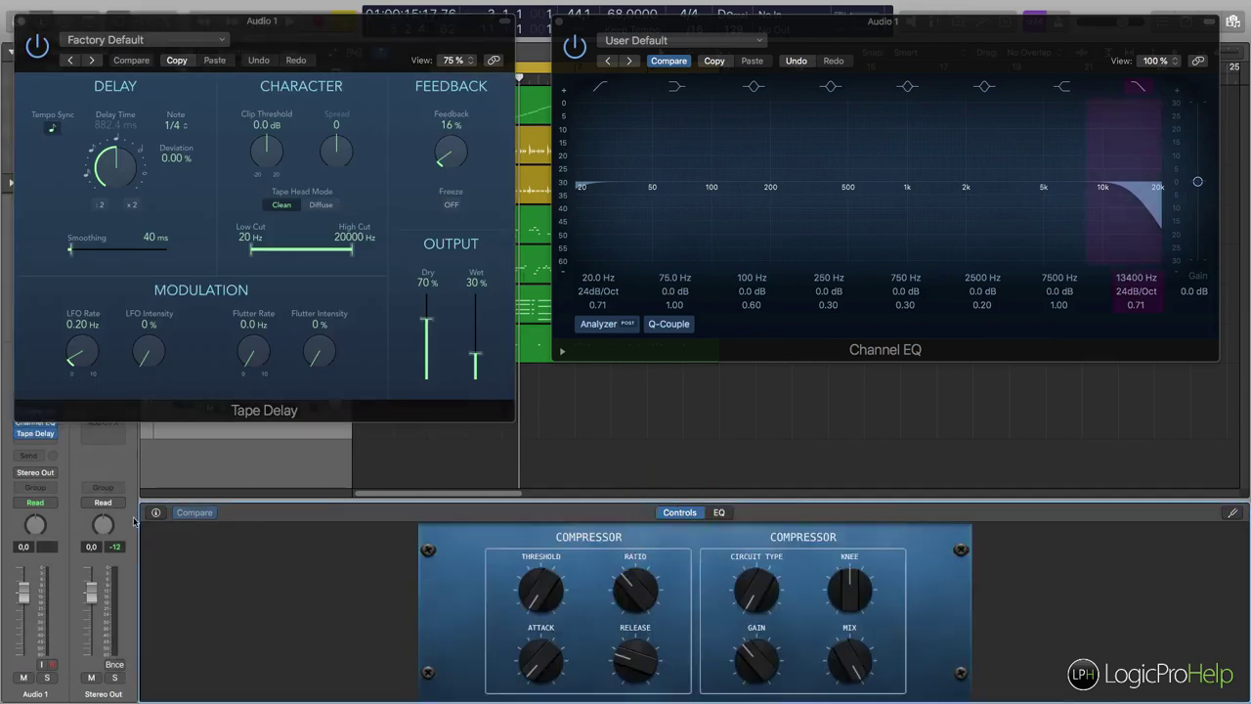
pyautogui.click(22, 21)
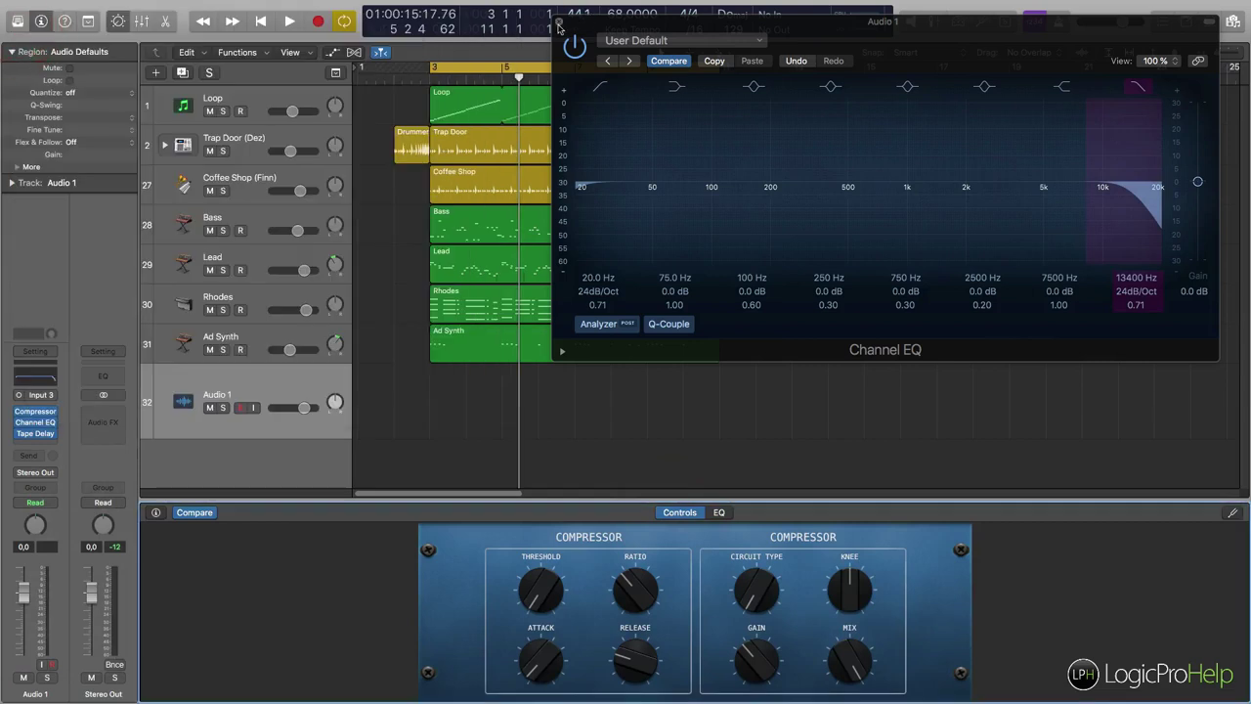
pyautogui.click(557, 21)
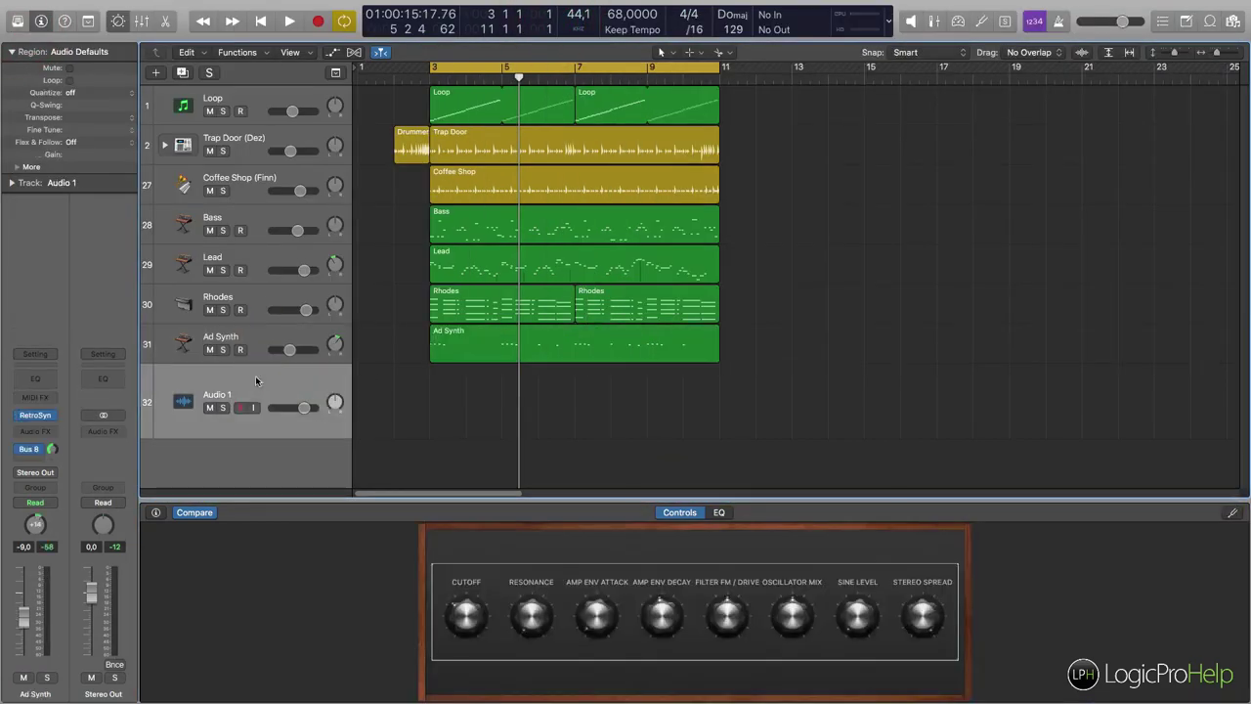
# Enlarge the Smart Controls pane, show its inspector, and set the layout to General Audio 12
pyautogui.moveTo(784, 500); pyautogui.dragTo(782, 450)
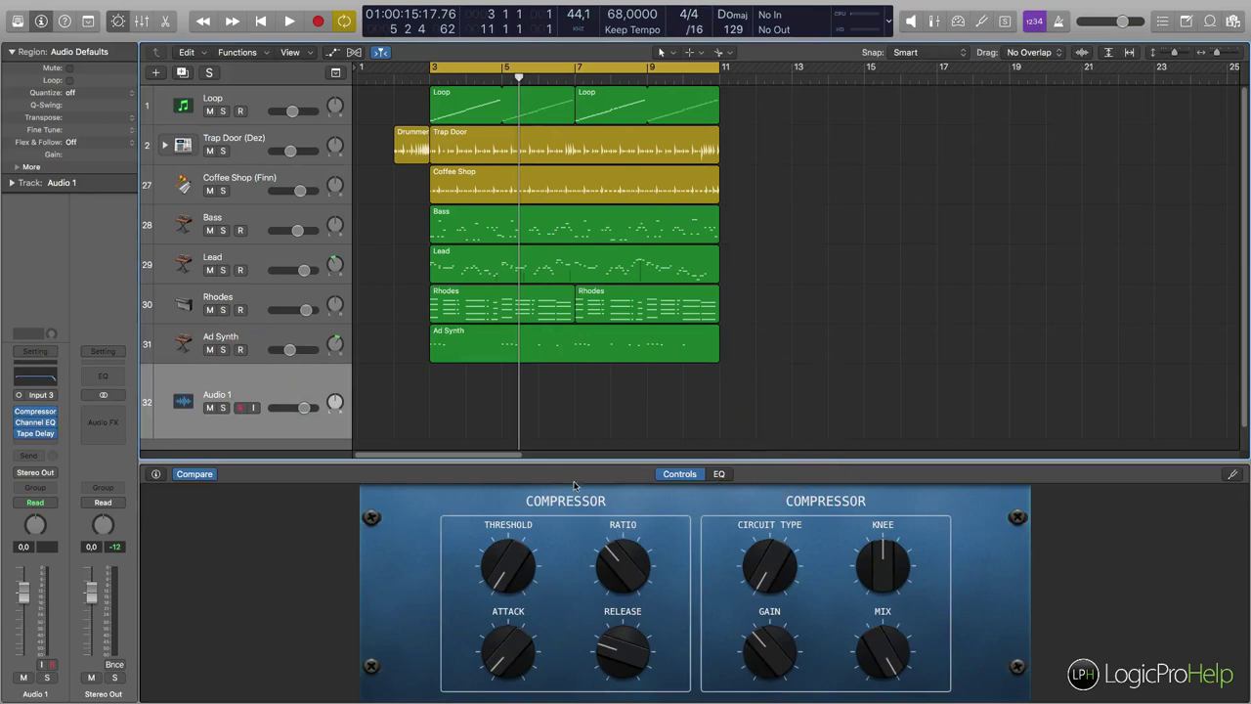
pyautogui.click(155, 474)
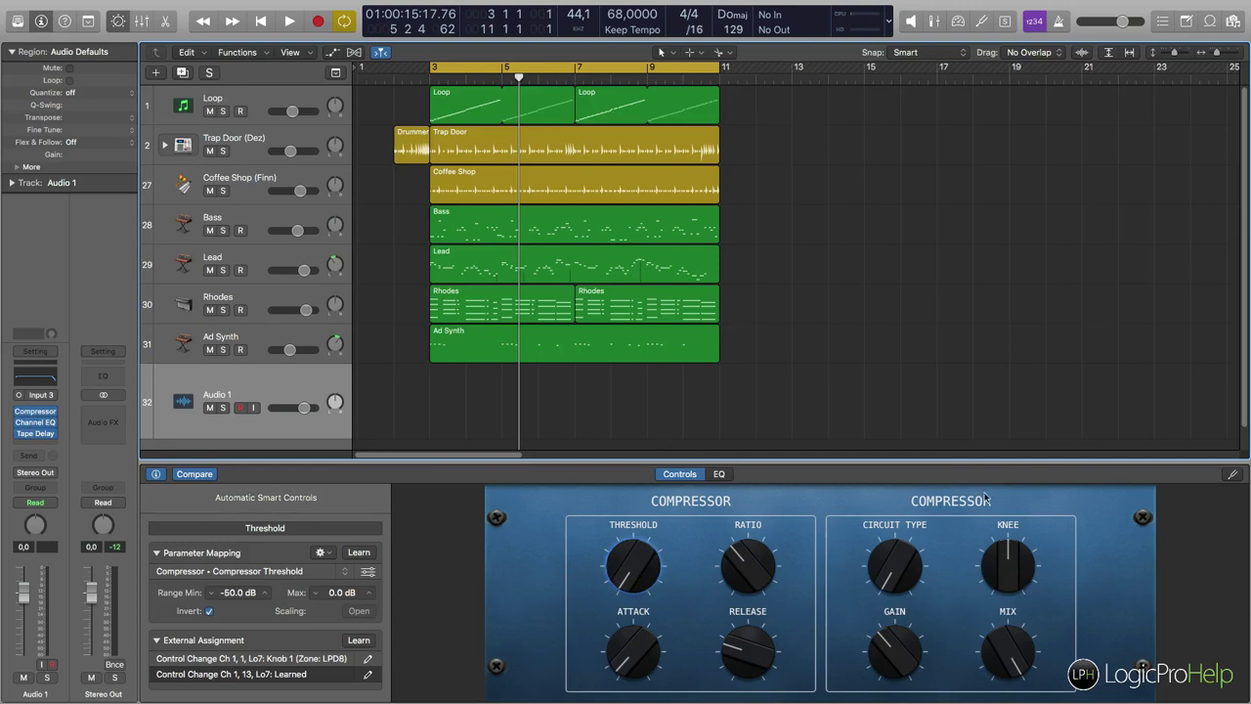
pyautogui.click(246, 498)
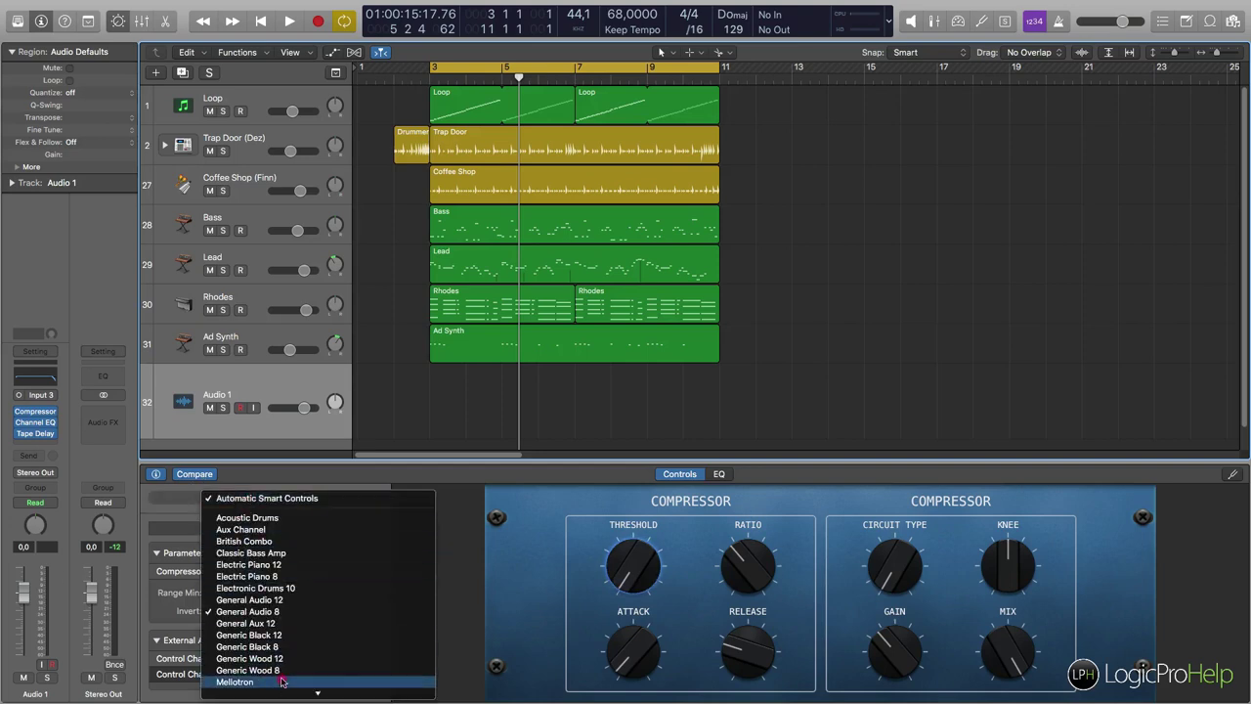
pyautogui.click(266, 601)
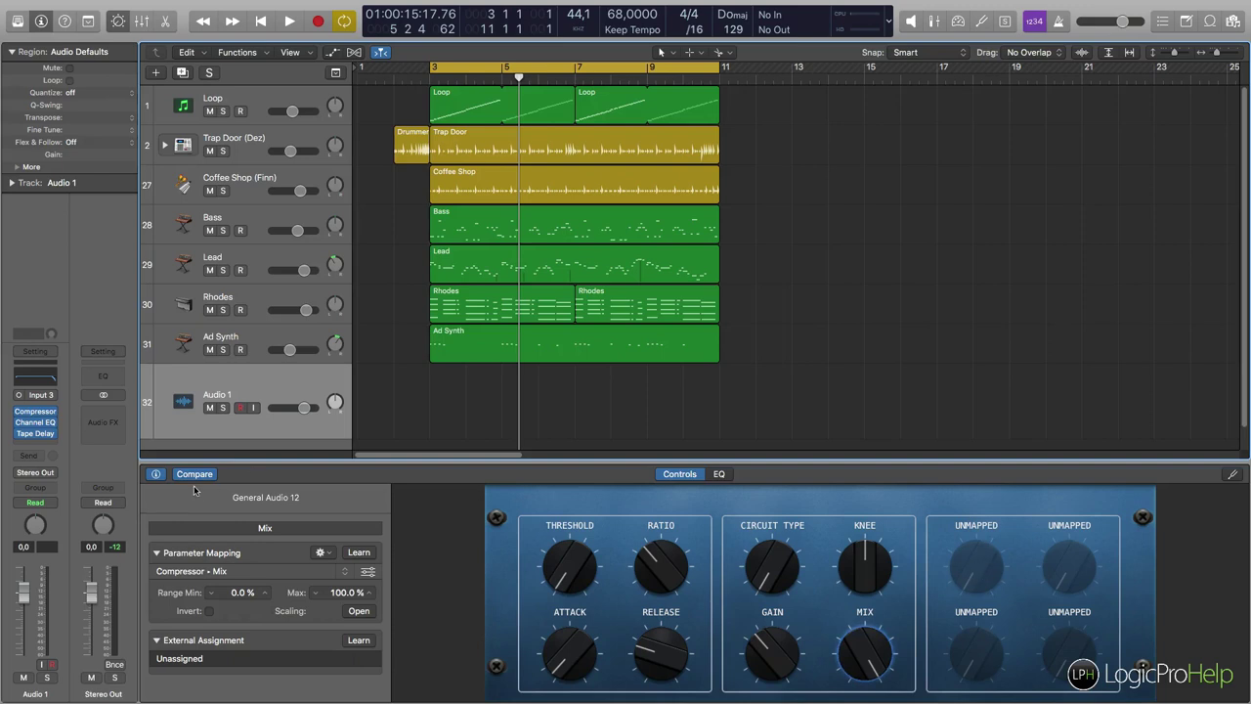
# Try the Modern Synth 12 layout and the Vintage Synth 10 factory layout for Audio 1's Smart Controls
pyautogui.click(262, 497)
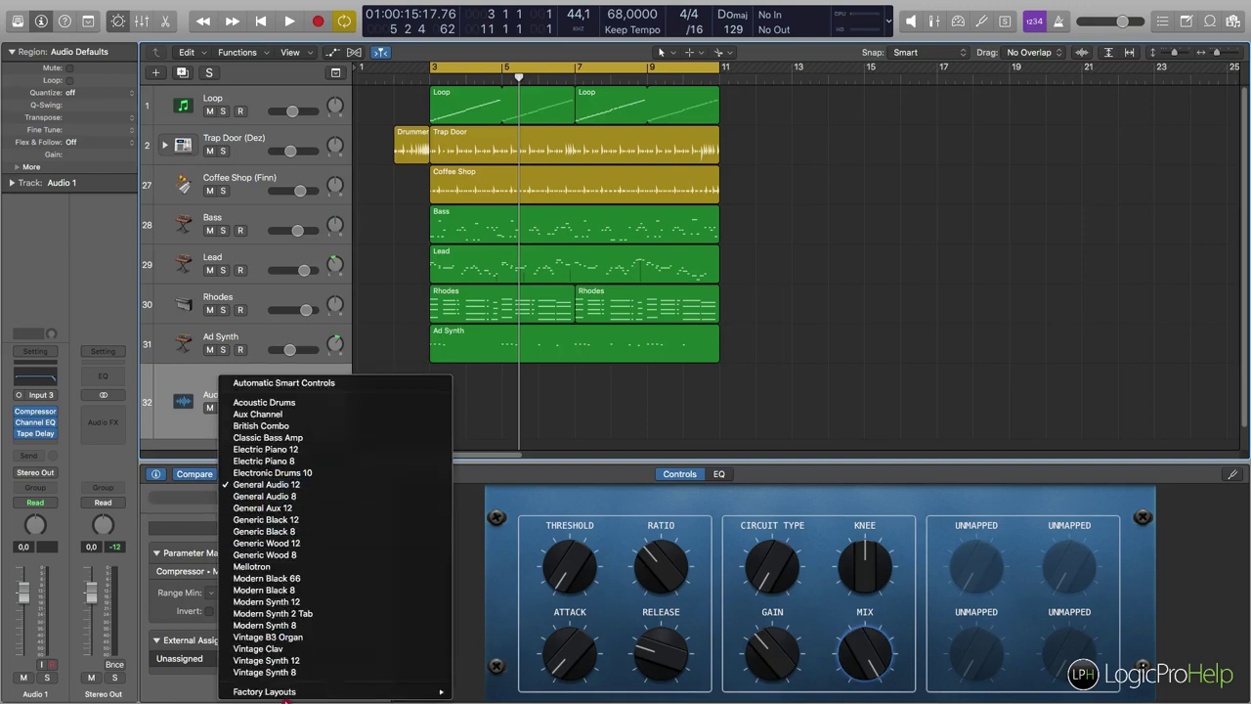
pyautogui.moveTo(286, 693)
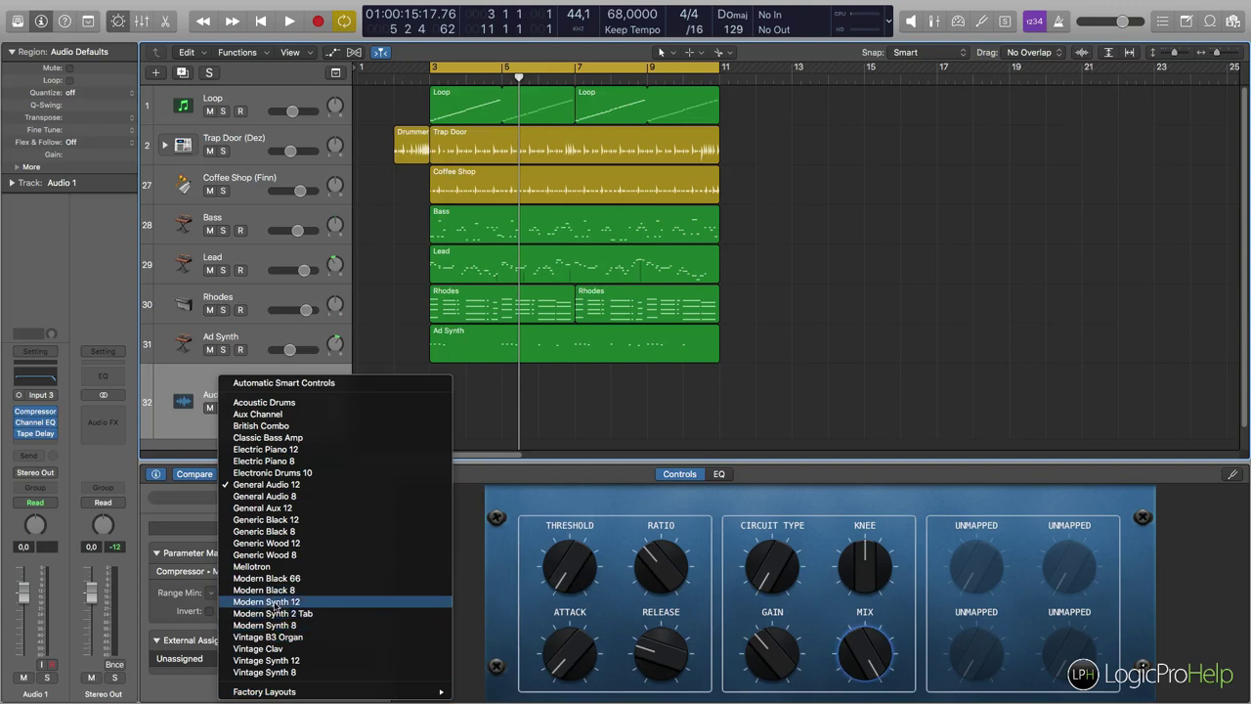
pyautogui.click(266, 601)
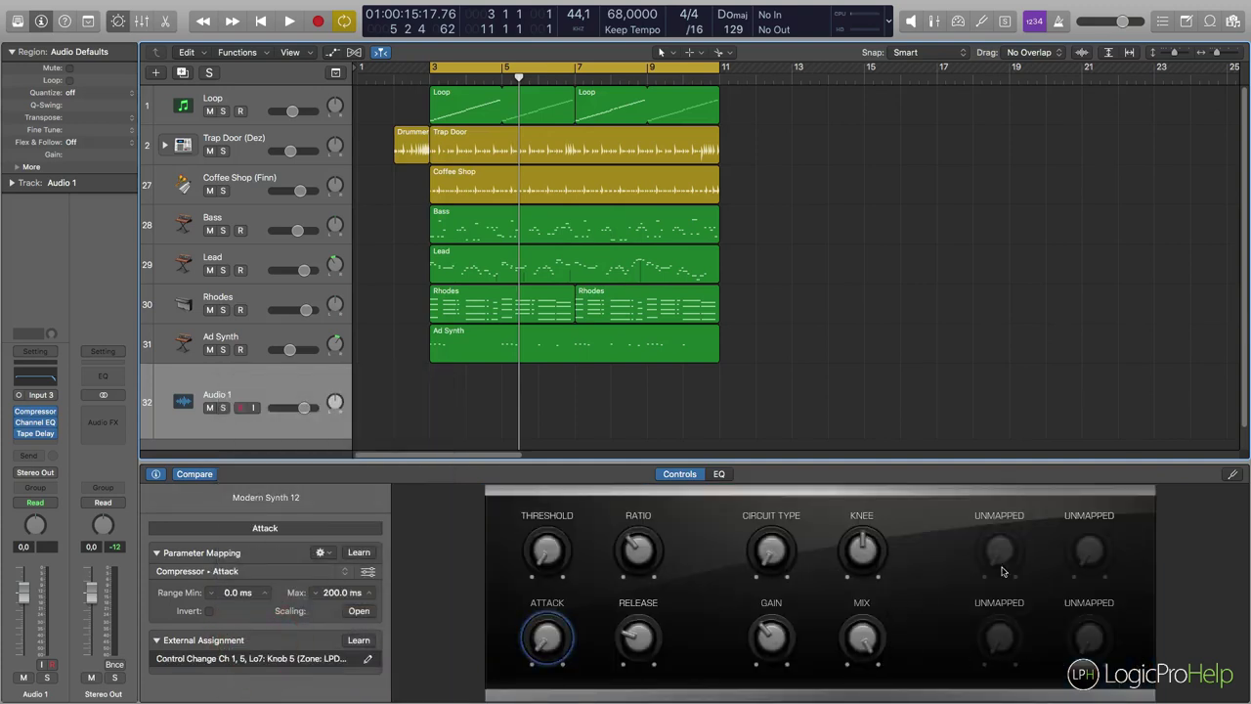
pyautogui.click(265, 497)
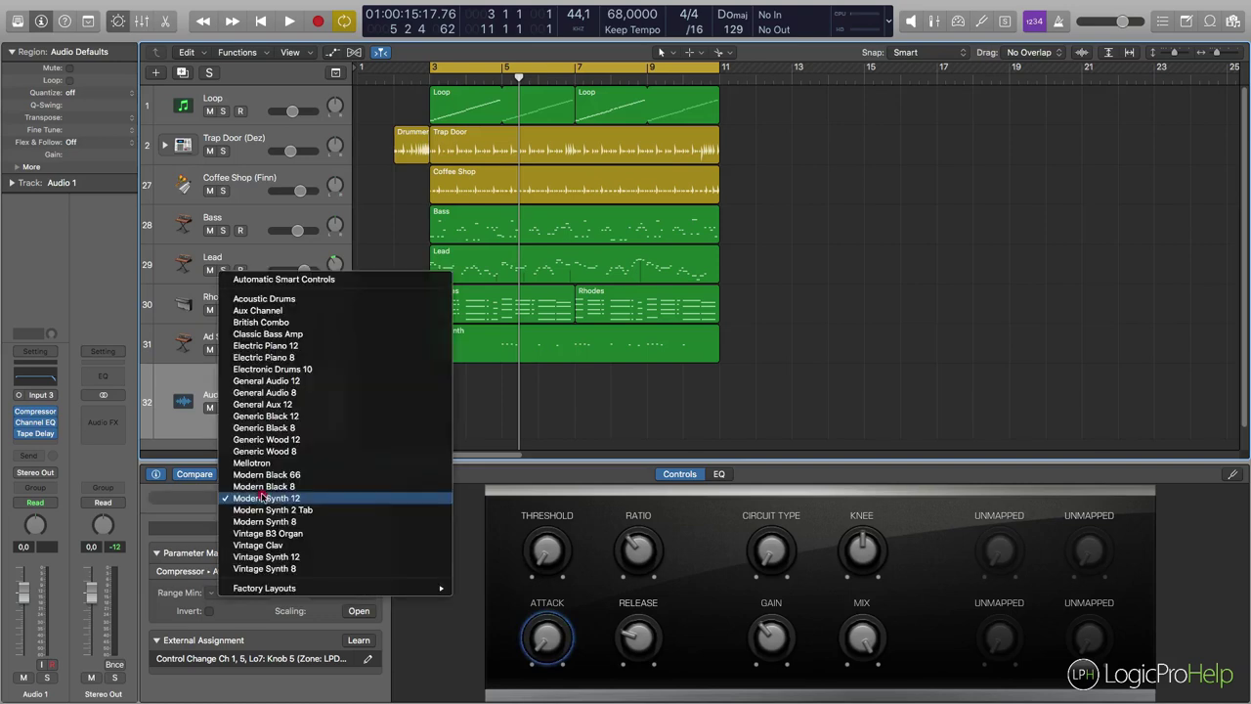
pyautogui.moveTo(266, 588)
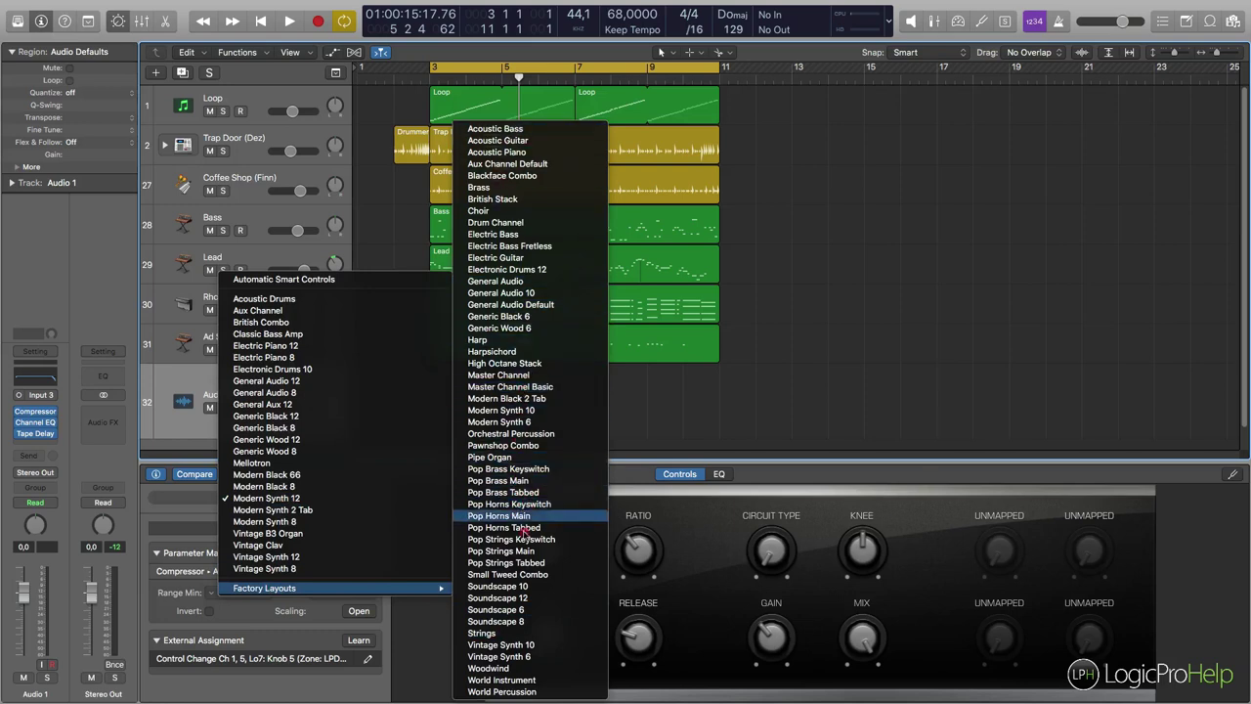
pyautogui.click(502, 647)
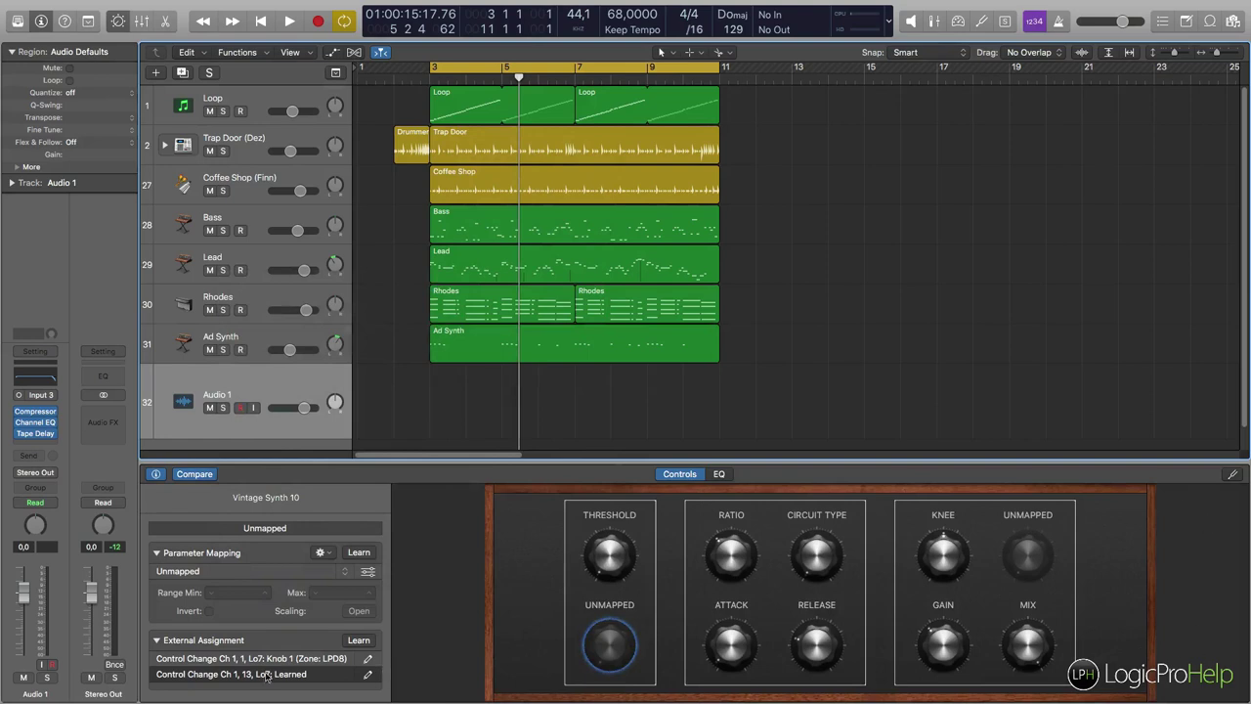
# Set the Smart Controls layout of Audio 1 to Electric Piano 12
pyautogui.click(266, 498)
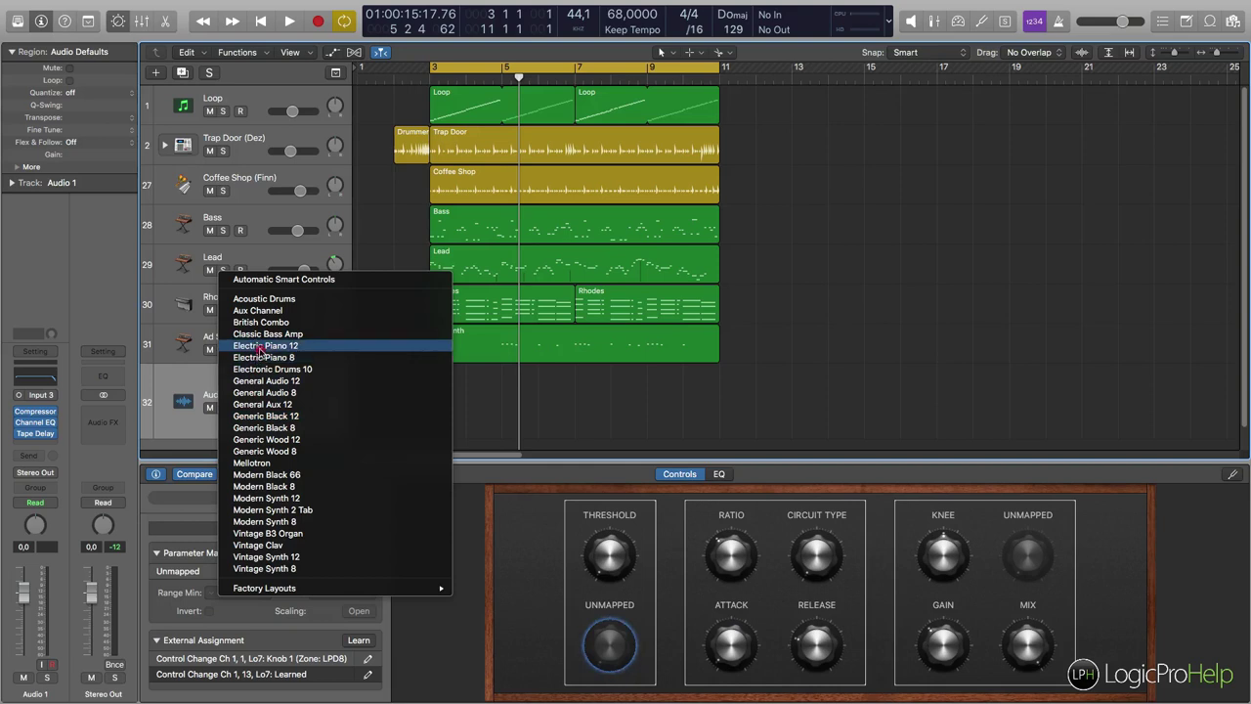
pyautogui.click(259, 345)
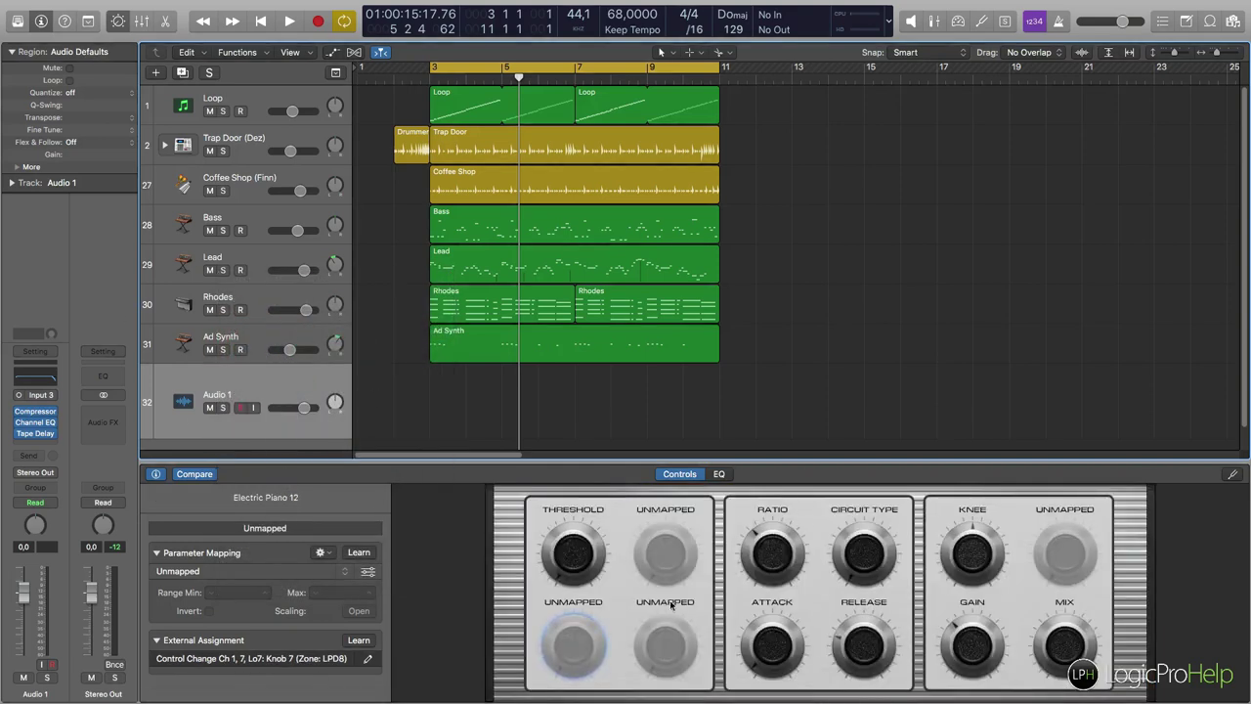
# Set the Smart Controls layout of Audio 1 to Automatic Smart Controls
pyautogui.click(243, 498)
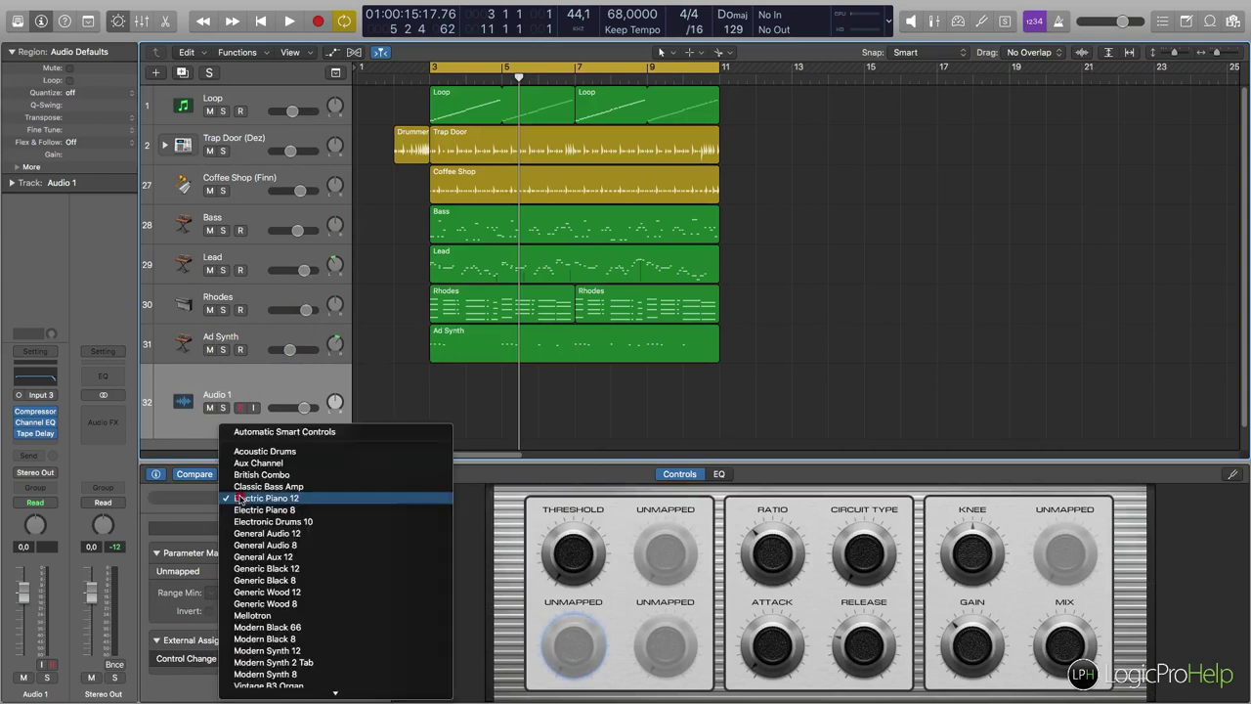
pyautogui.click(246, 434)
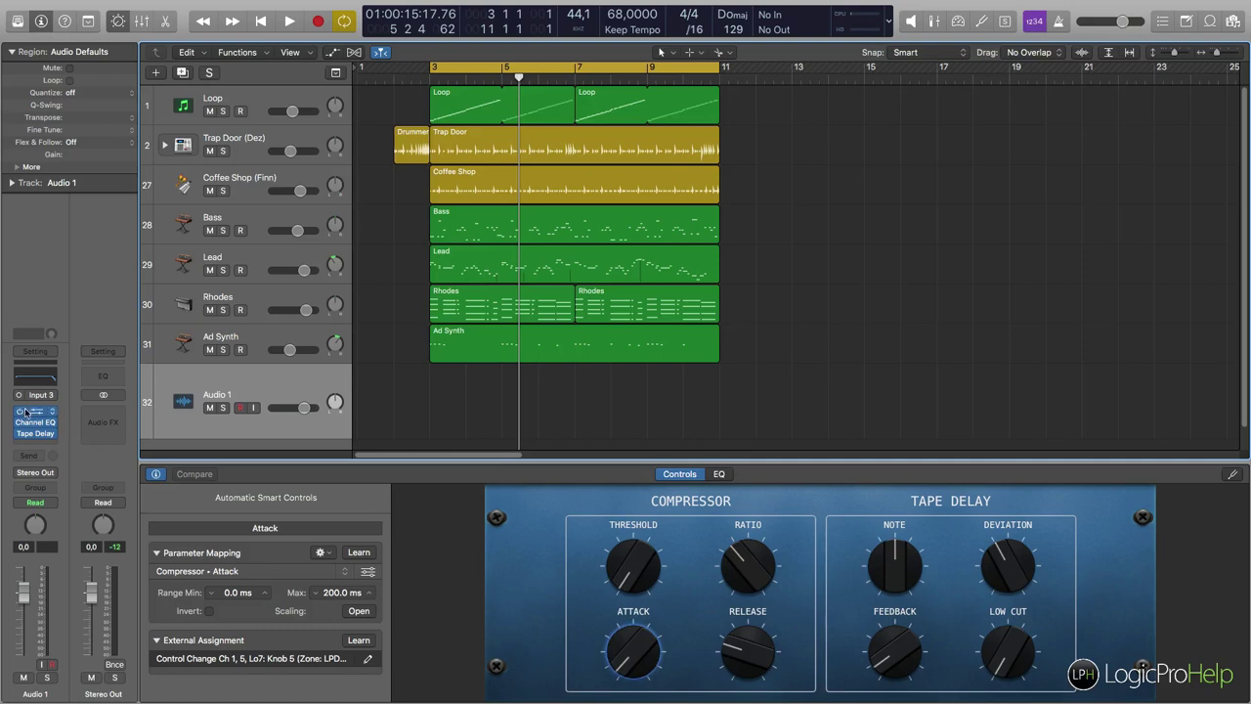
pyautogui.click(283, 501)
pyautogui.click(254, 625)
pyautogui.click(262, 496)
pyautogui.click(272, 500)
# Look at the Compressor and Tape Delay sections of the Smart Controls, view the EQ, and return to the controls
pyautogui.click(945, 503)
pyautogui.click(675, 502)
pyautogui.click(945, 501)
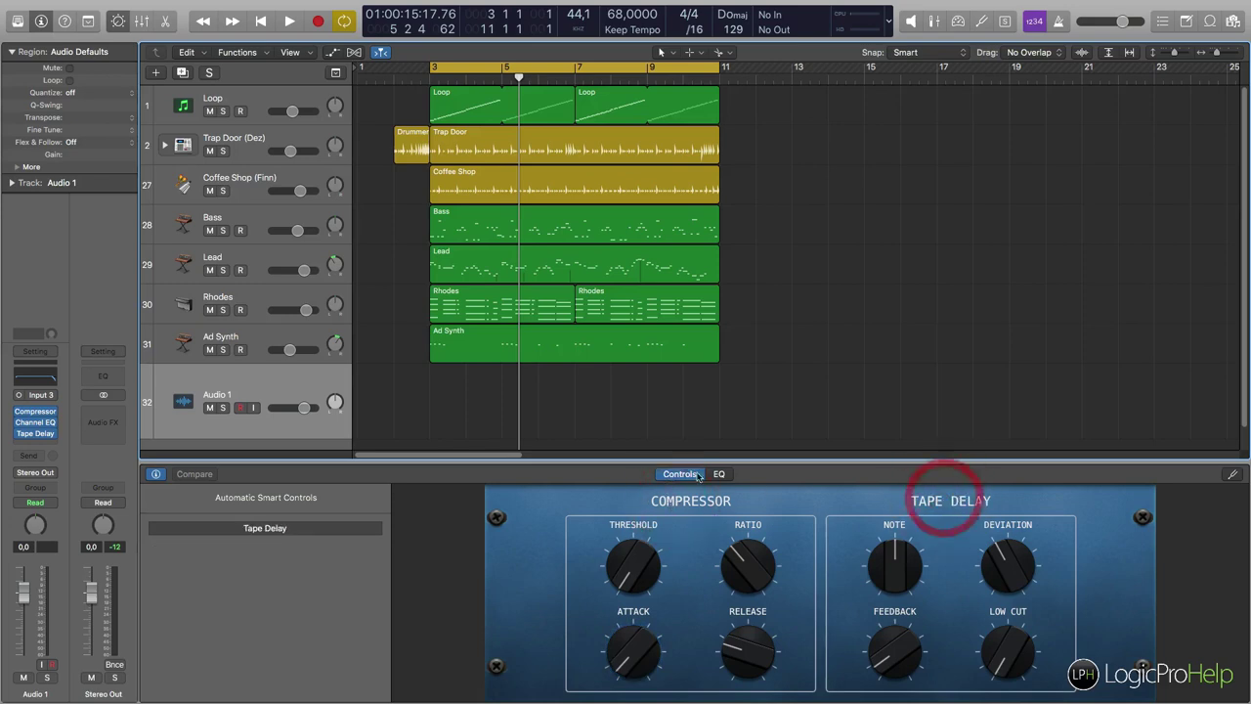
pyautogui.click(718, 474)
pyautogui.click(680, 475)
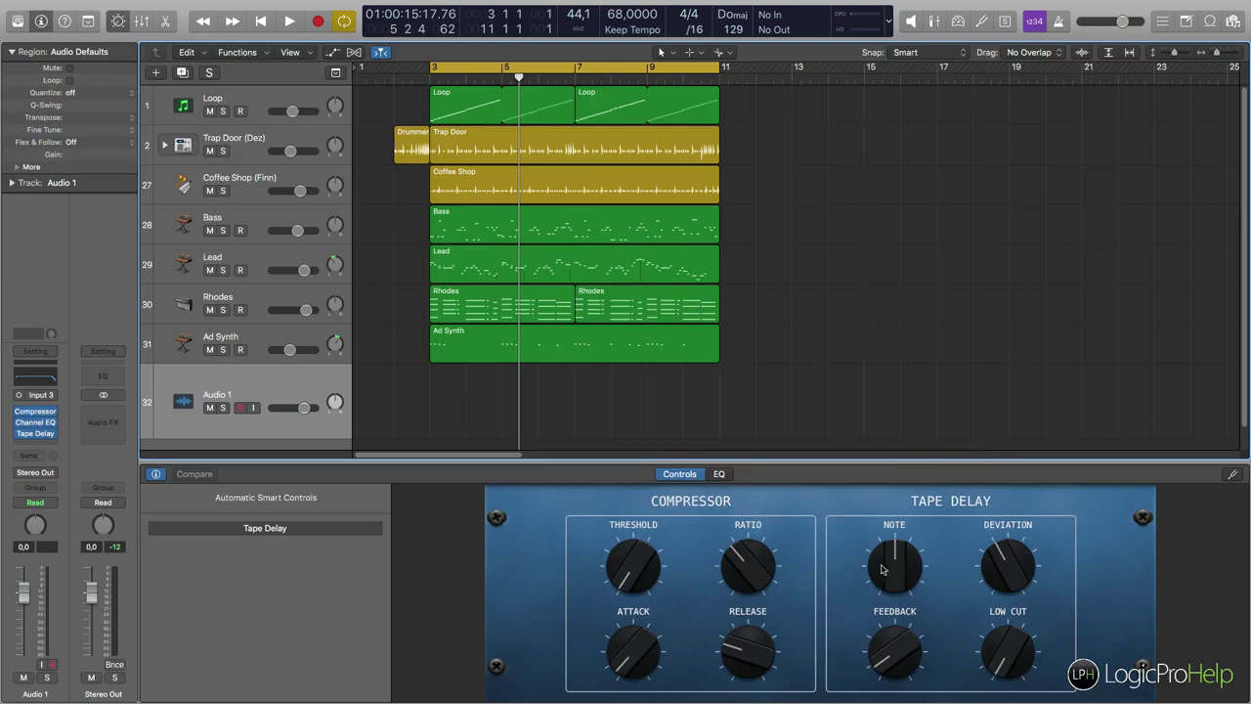
# Delete the parameter mapping of the Tape Delay Deviation knob in the Smart Controls
pyautogui.click(1002, 565)
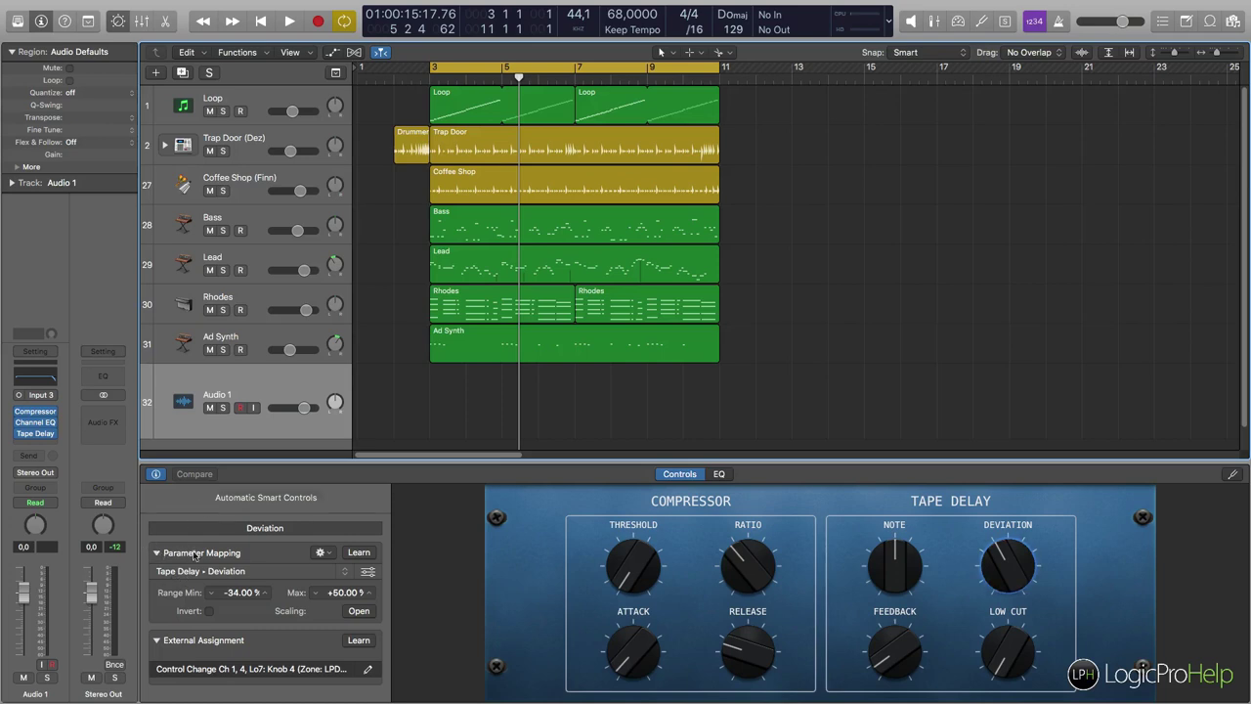
pyautogui.click(282, 577)
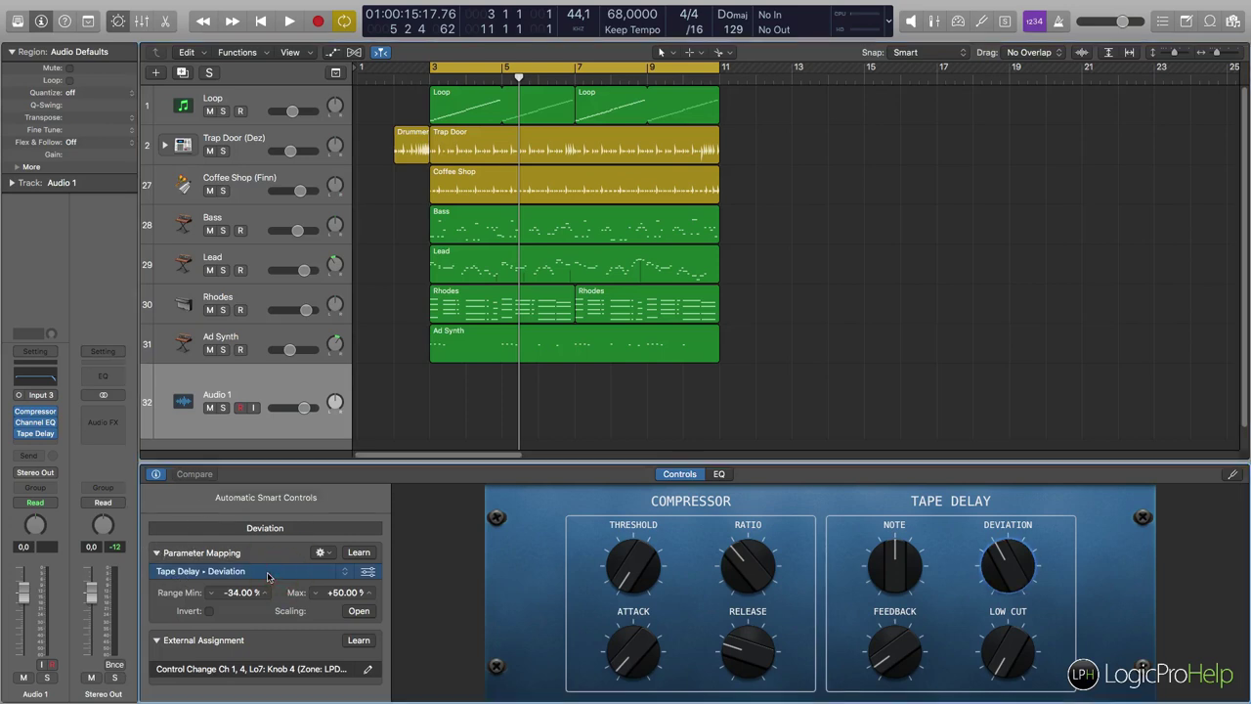
pyautogui.press('Delete')
pyautogui.click(318, 572)
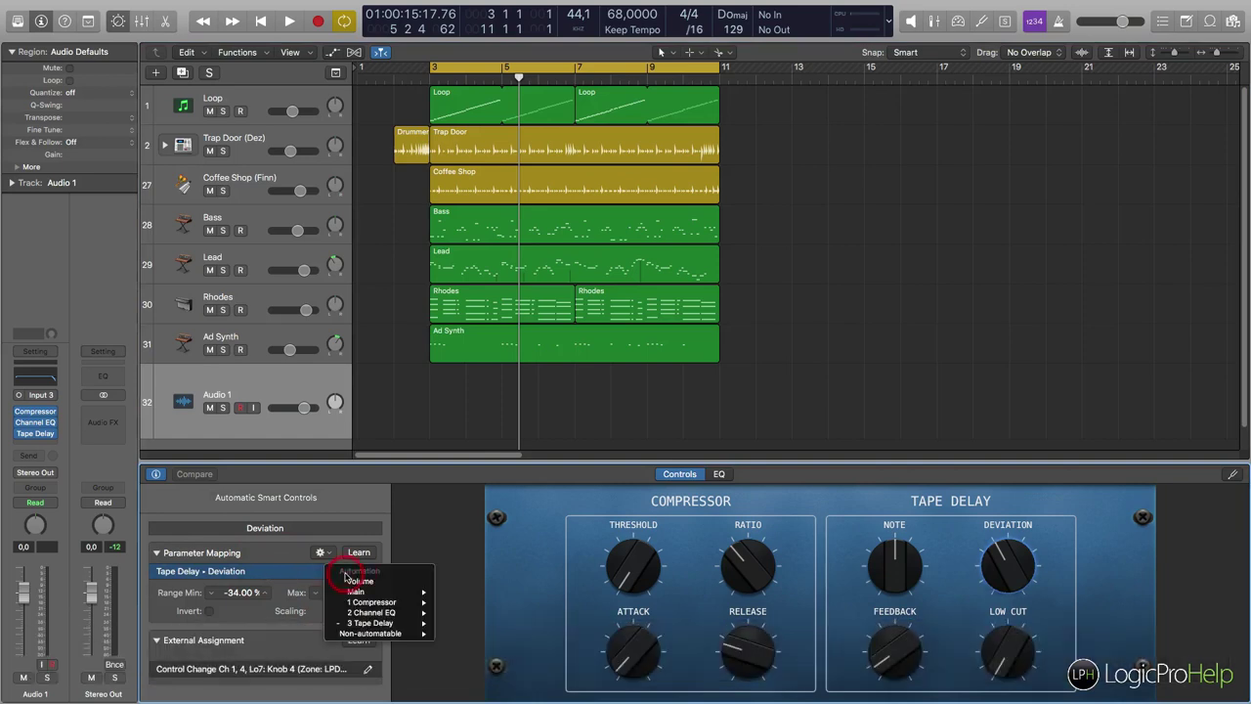
pyautogui.click(318, 574)
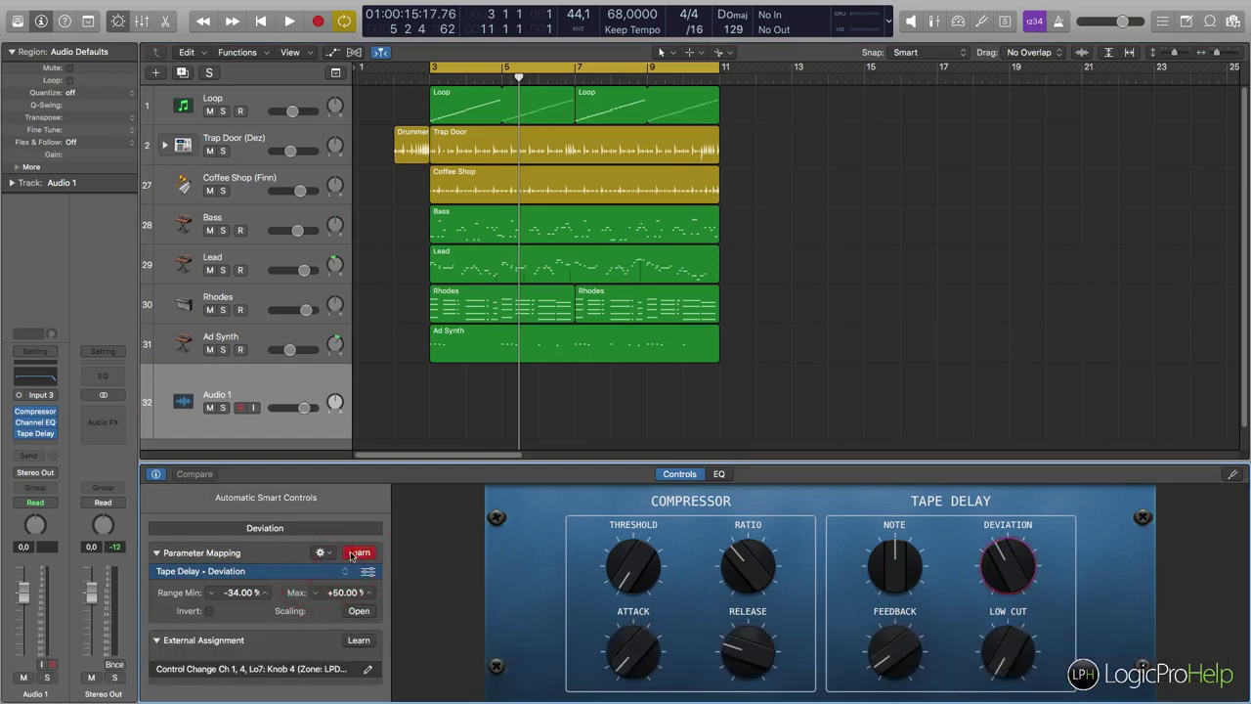
pyautogui.click(322, 553)
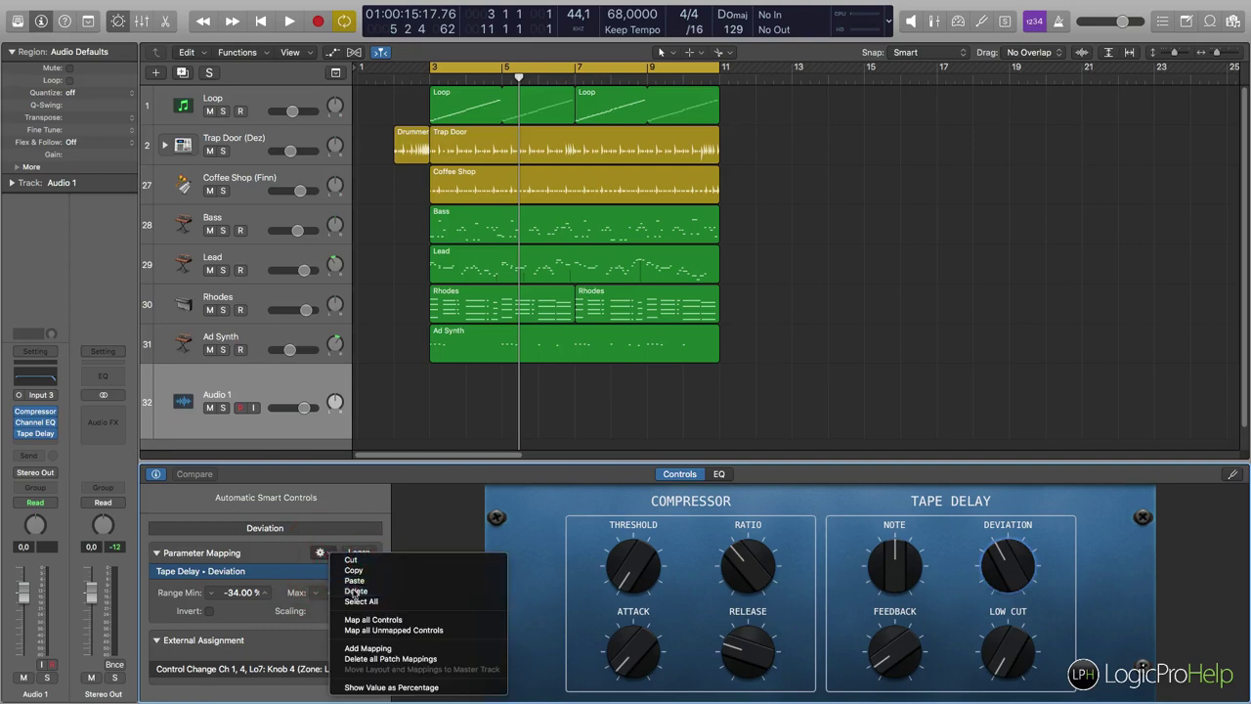
pyautogui.click(354, 591)
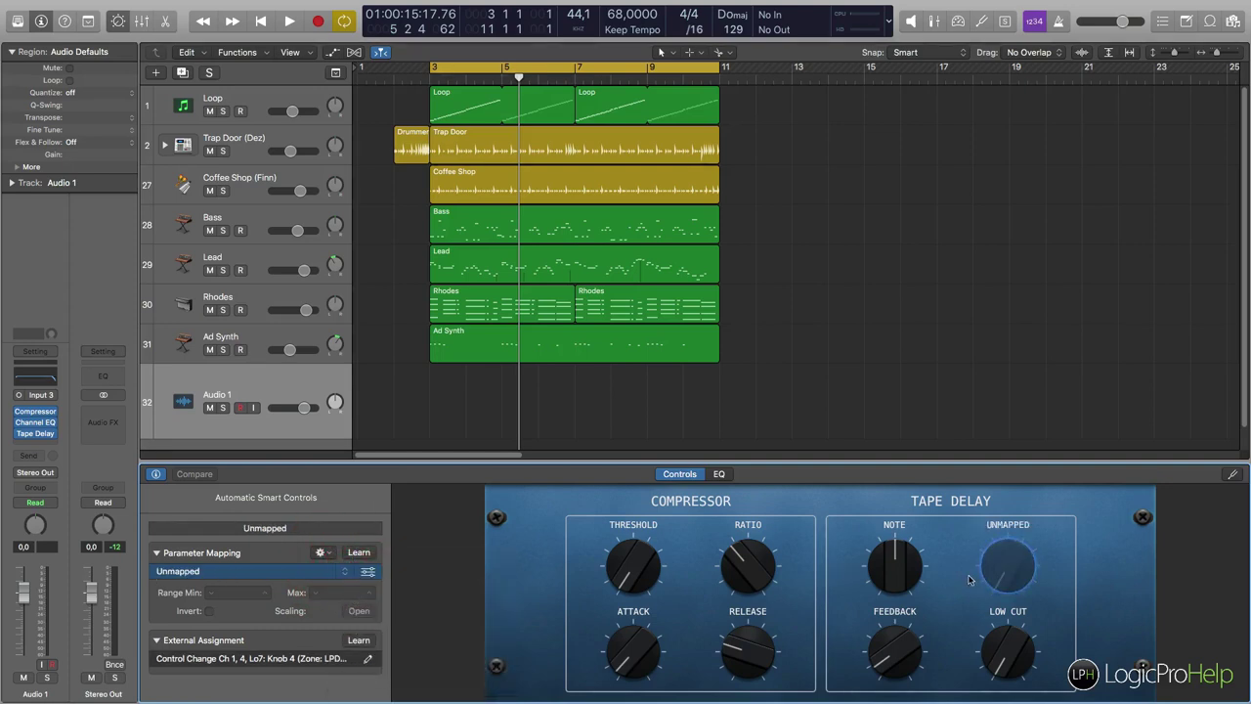
# Map the unmapped Smart Controls knob to the Tape Delay's Flutter Rate using parameter Learn
pyautogui.click(358, 554)
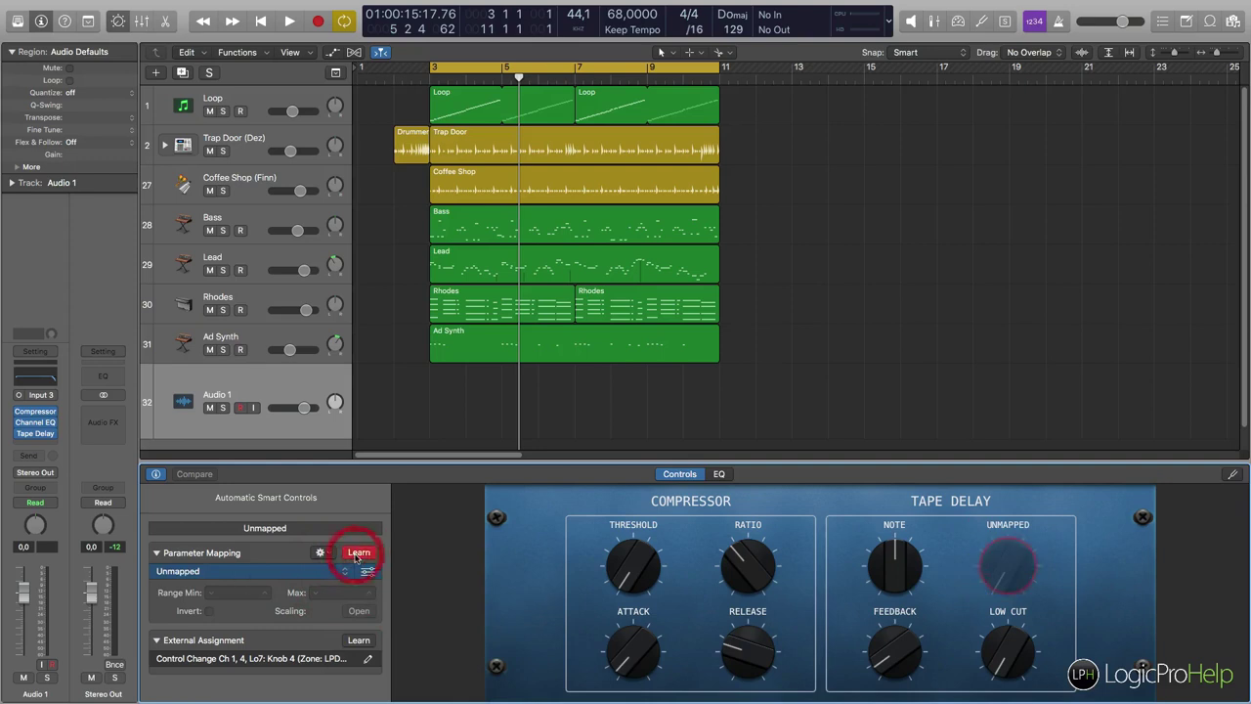
pyautogui.click(36, 434)
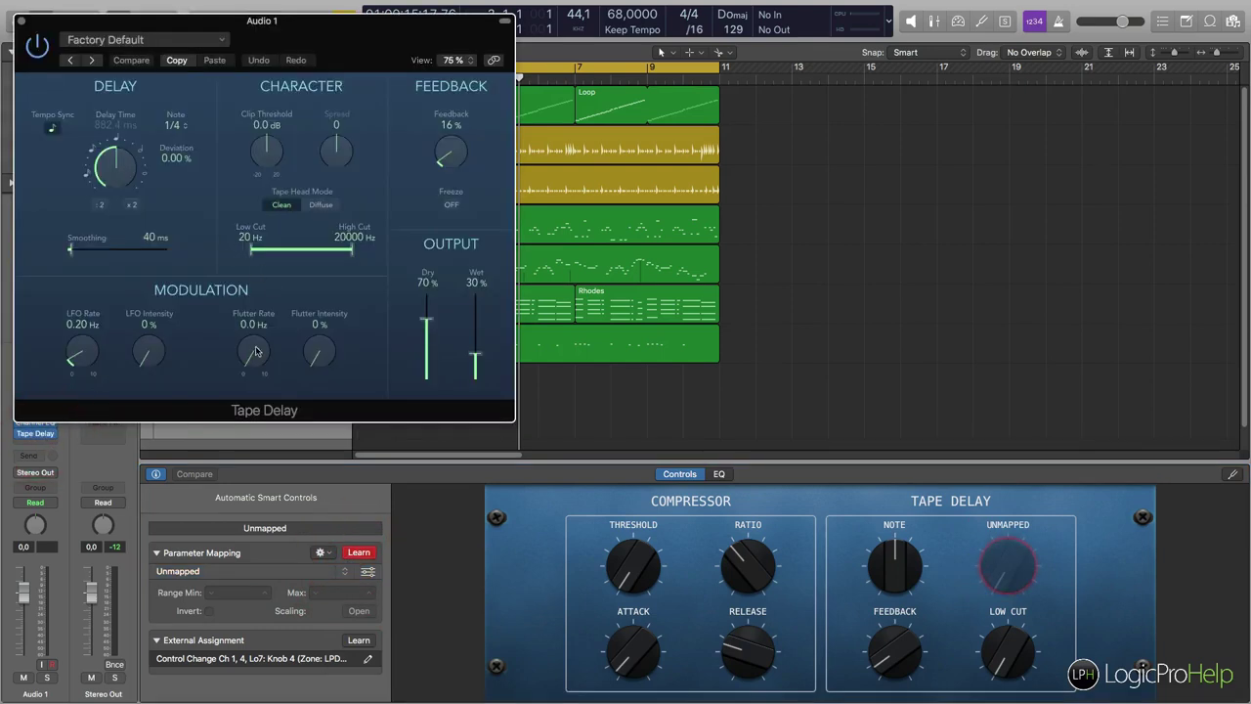
pyautogui.click(249, 342)
pyautogui.moveTo(249, 342)
pyautogui.mouseDown()
pyautogui.moveTo(251, 289)
pyautogui.moveTo(251, 364)
pyautogui.mouseUp()
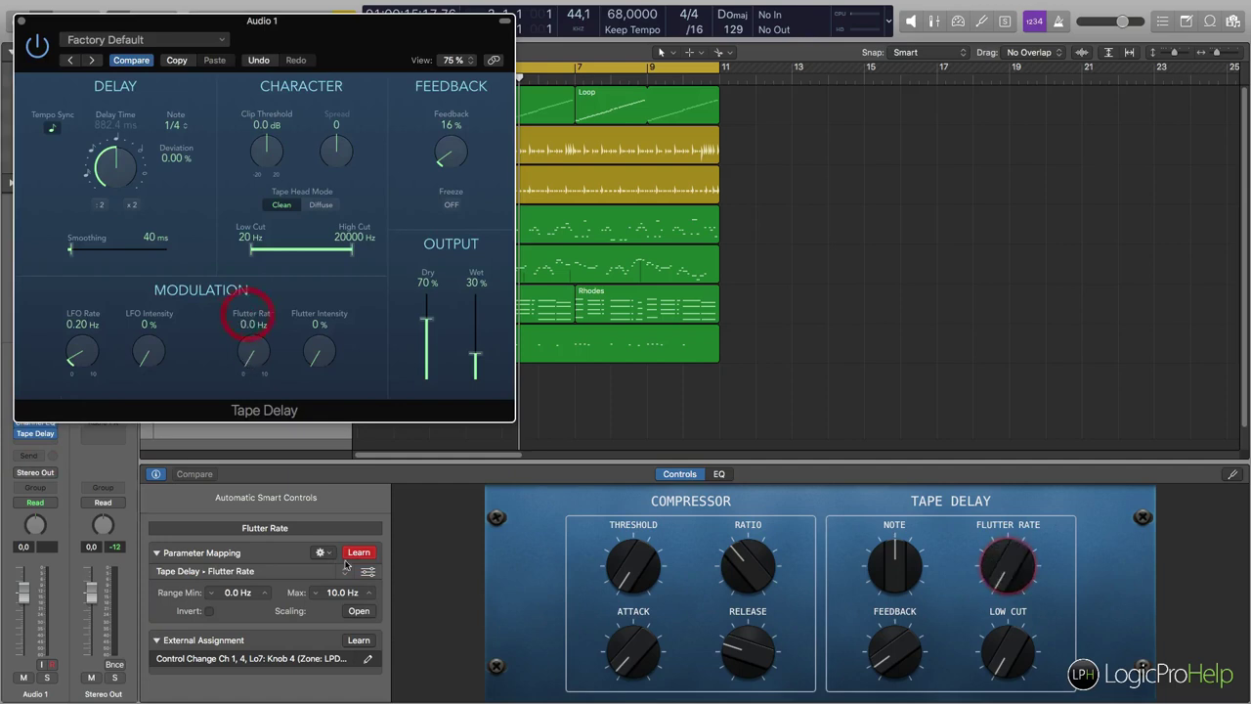
pyautogui.click(366, 555)
# Turn the Smart Controls Flutter Rate knob up to 7.1 Hz, lower it to 4.7 Hz in Tape Delay, and reposition the plug-in window
pyautogui.moveTo(1008, 568); pyautogui.dragTo(991, 476)
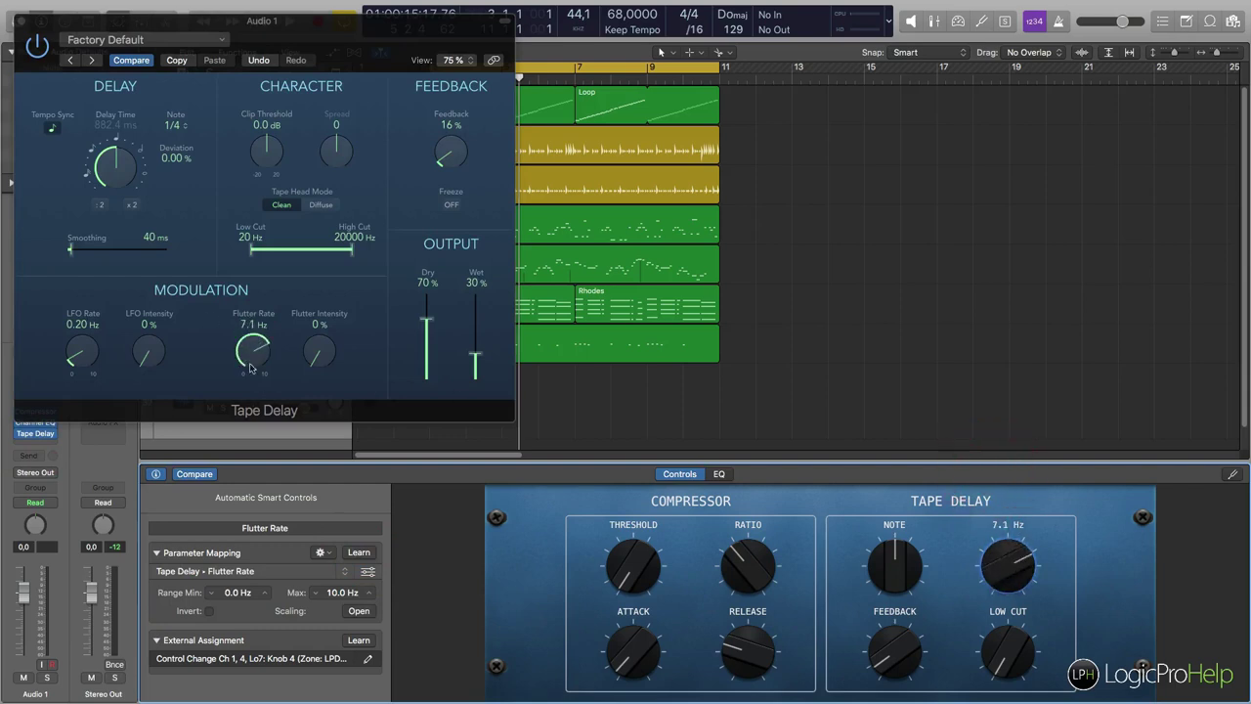
pyautogui.moveTo(245, 353); pyautogui.dragTo(246, 402)
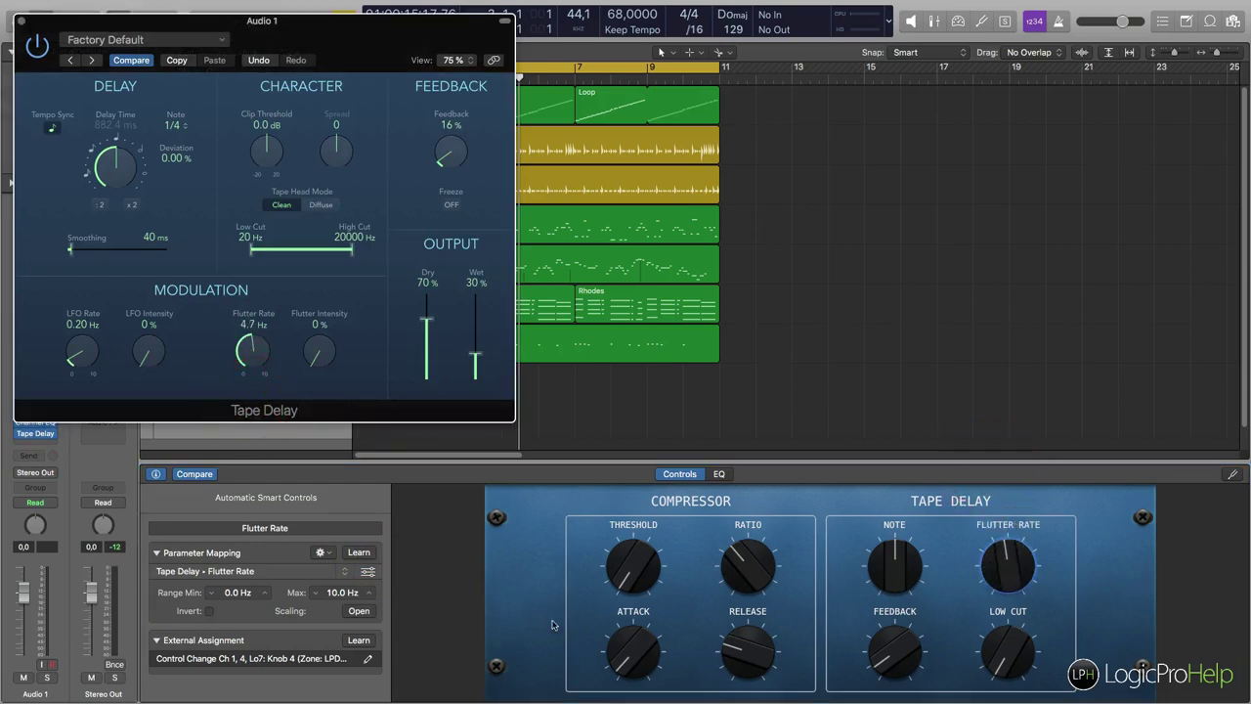
pyautogui.moveTo(277, 31); pyautogui.dragTo(711, 101)
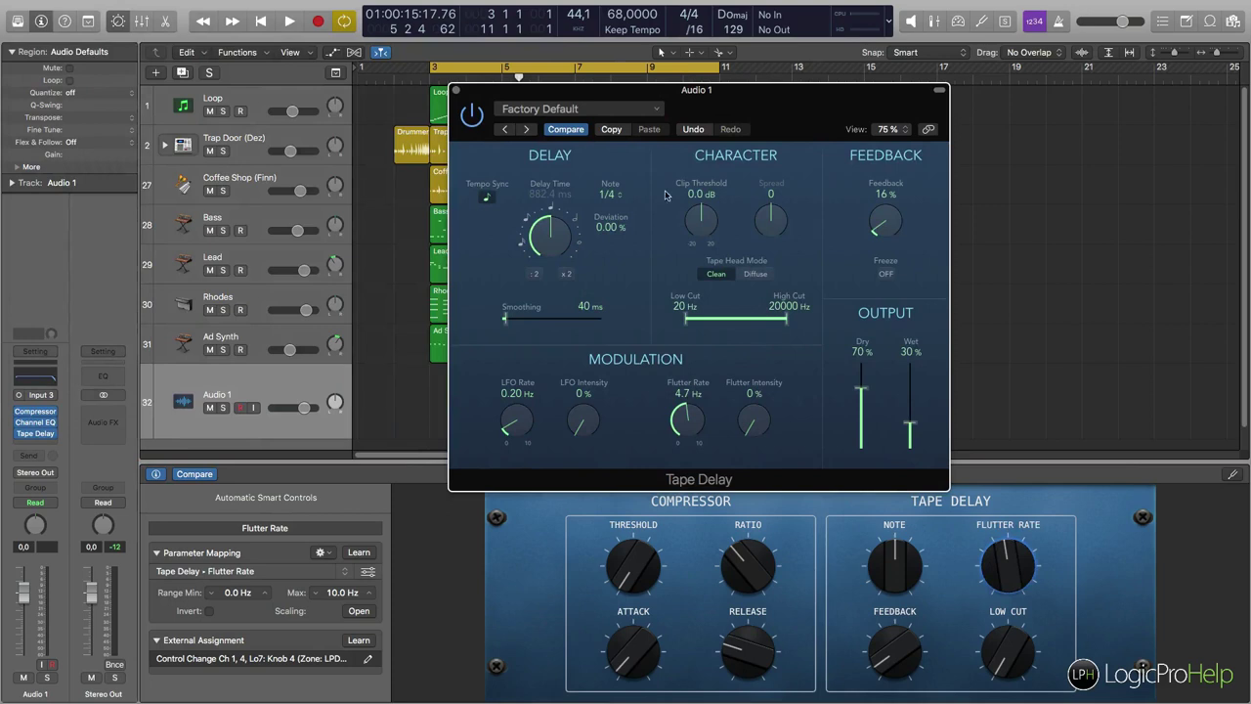
# Adjust Flutter Rate to about 4.3 Hz with its Smart Controls knob, and close the Tape Delay window
pyautogui.moveTo(676, 95); pyautogui.dragTo(490, 75)
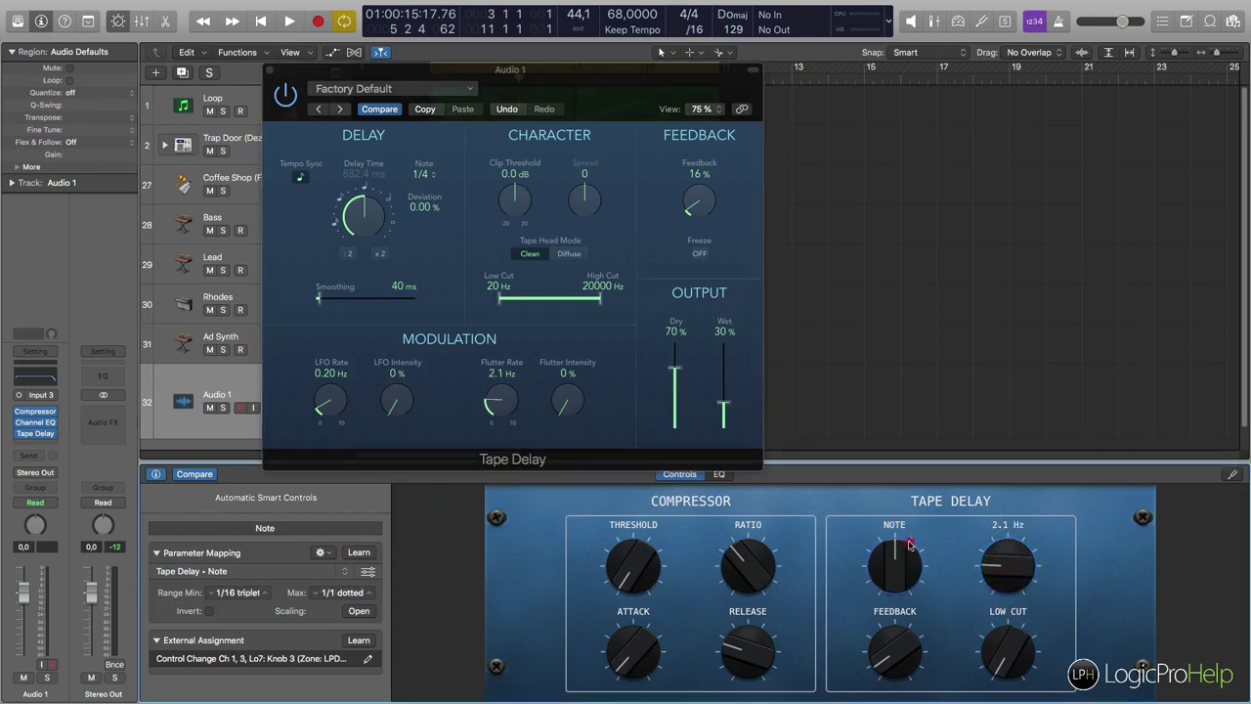
pyautogui.moveTo(1003, 531); pyautogui.dragTo(978, 515)
pyautogui.click(940, 501)
pyautogui.click(1012, 576)
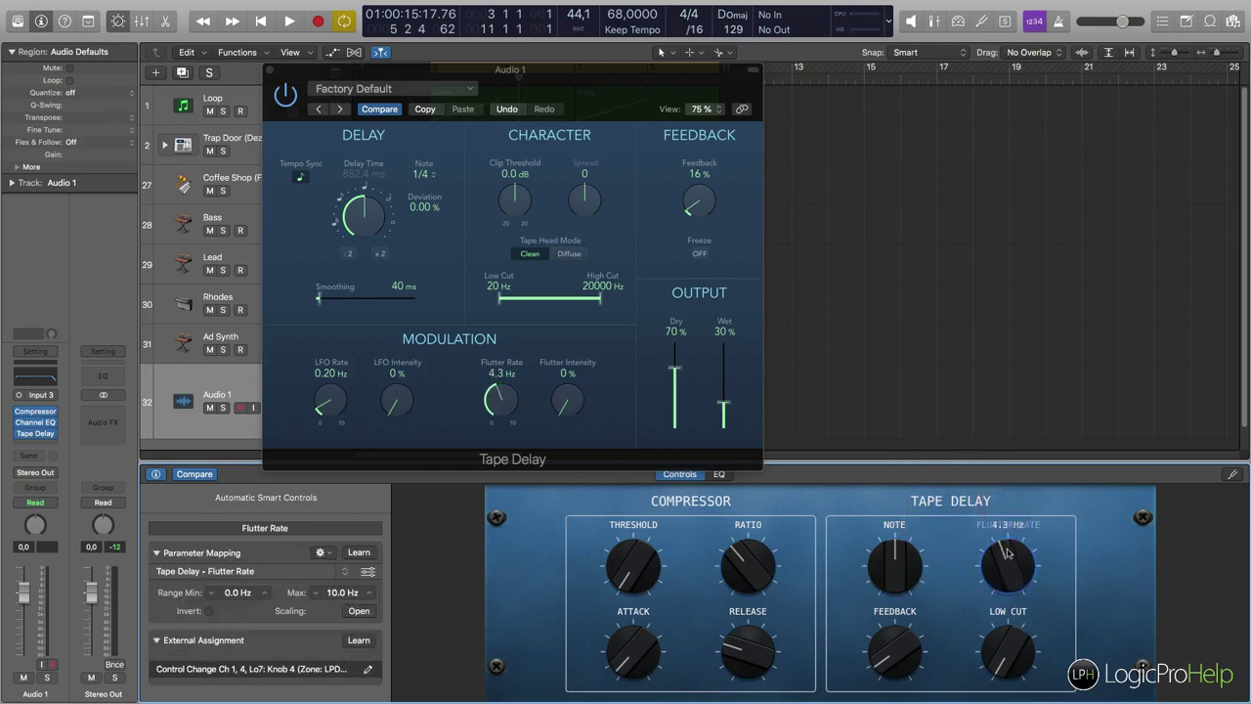
pyautogui.moveTo(1017, 589); pyautogui.dragTo(1016, 590)
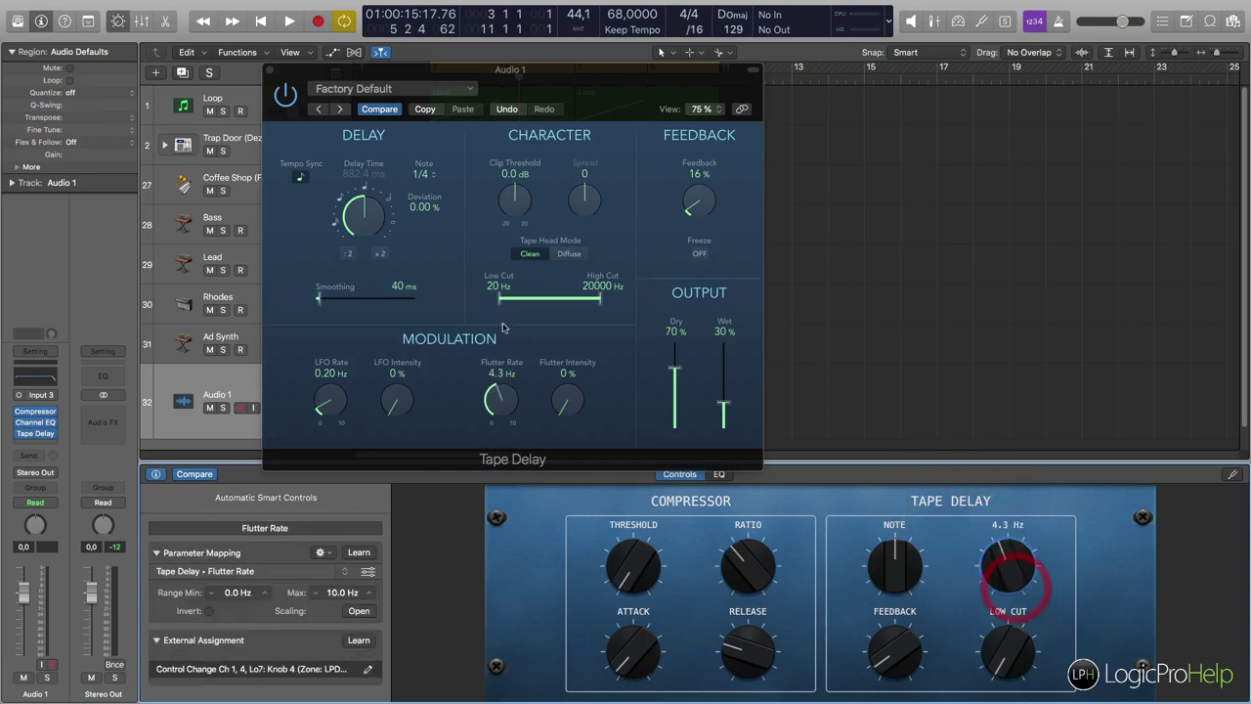
pyautogui.click(271, 73)
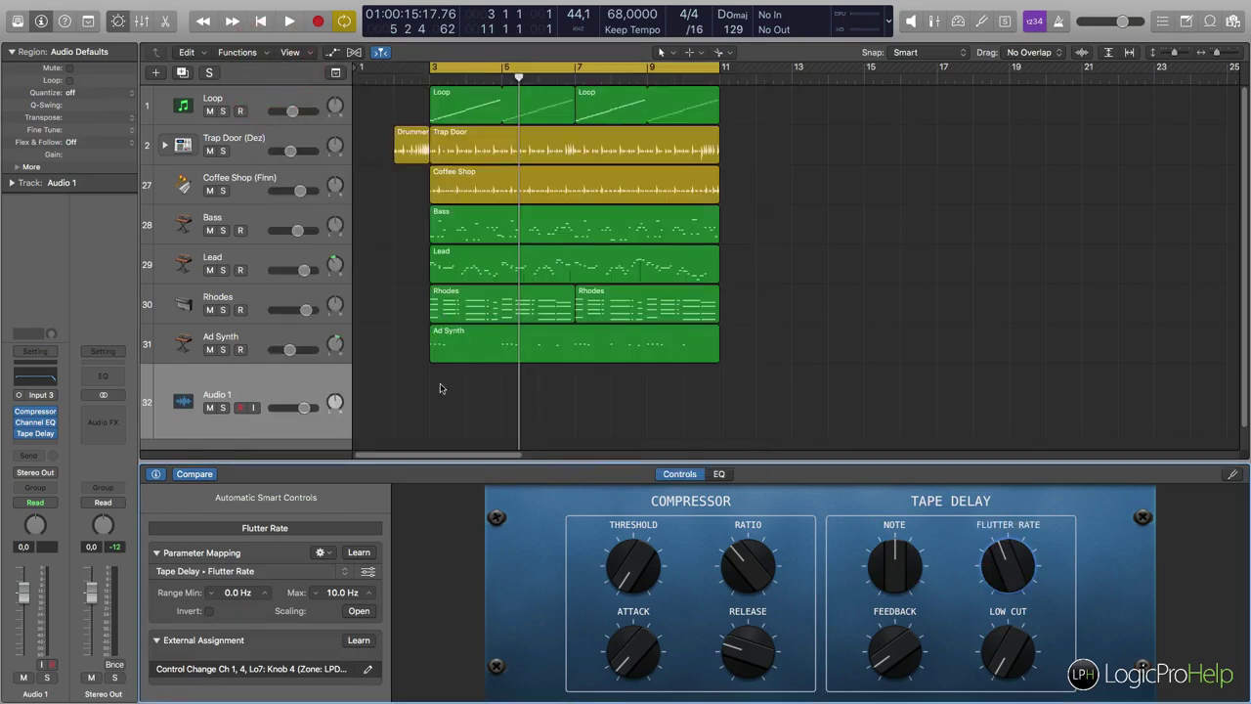
# Raise the Flutter Rate knob and turn the Tape Delay Feedback knob down in Audio 1's Smart Controls
pyautogui.click(278, 389)
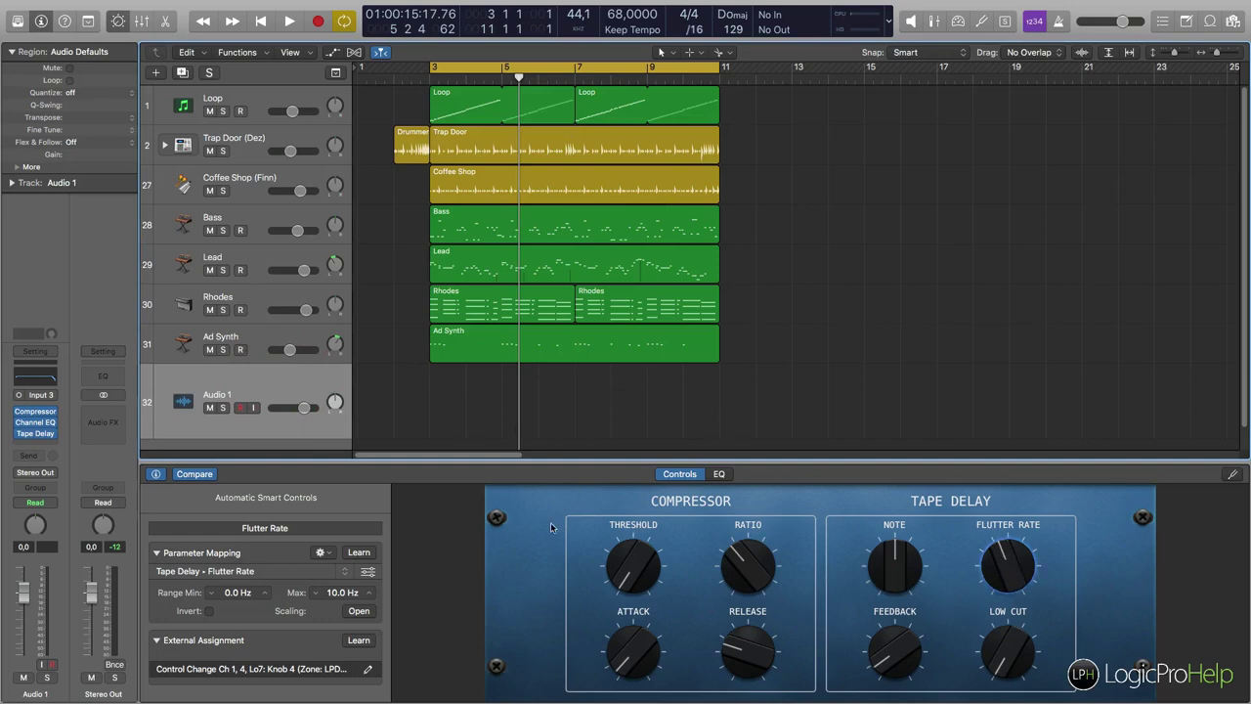
pyautogui.click(933, 461)
pyautogui.moveTo(1010, 558); pyautogui.dragTo(1003, 533)
pyautogui.click(306, 382)
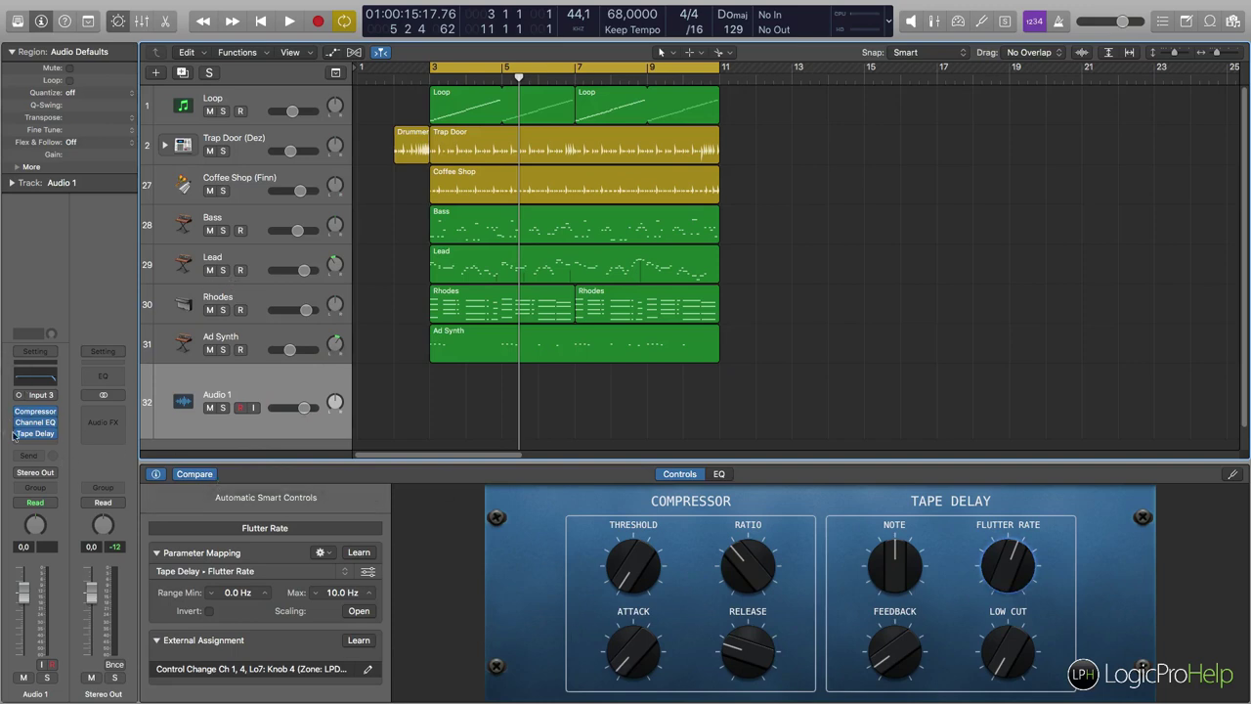
pyautogui.click(995, 652)
pyautogui.click(893, 674)
pyautogui.moveTo(892, 663); pyautogui.dragTo(900, 697)
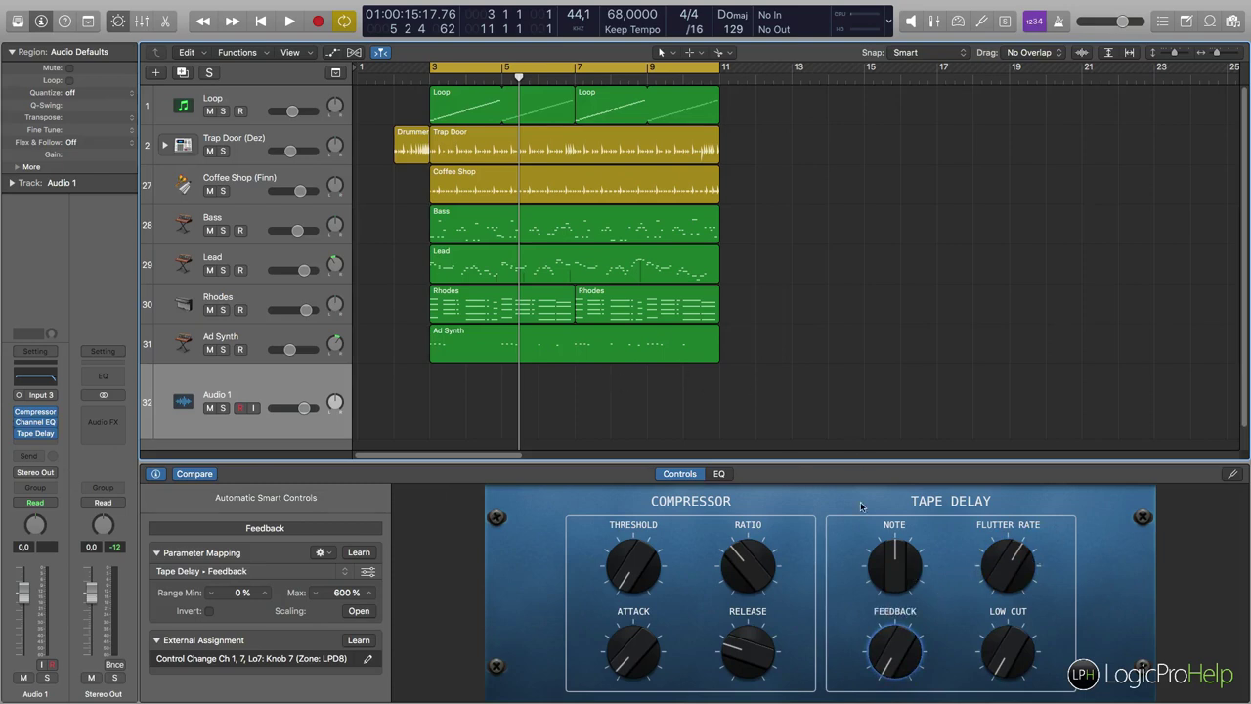
pyautogui.moveTo(892, 642); pyautogui.dragTo(896, 685)
# Examine the external controller assignments of the Feedback and Compressor Threshold knobs on Audio 1
pyautogui.click(236, 383)
pyautogui.click(431, 437)
pyautogui.click(245, 379)
pyautogui.click(271, 637)
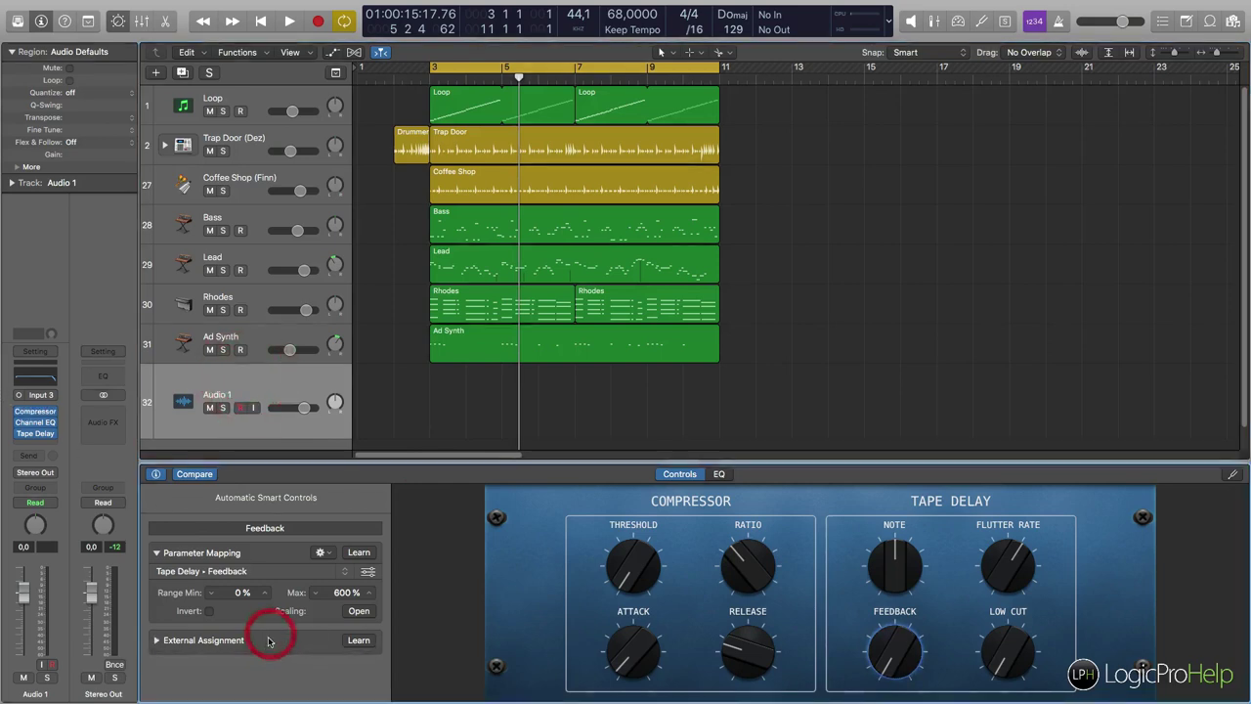
pyautogui.click(164, 641)
pyautogui.click(249, 663)
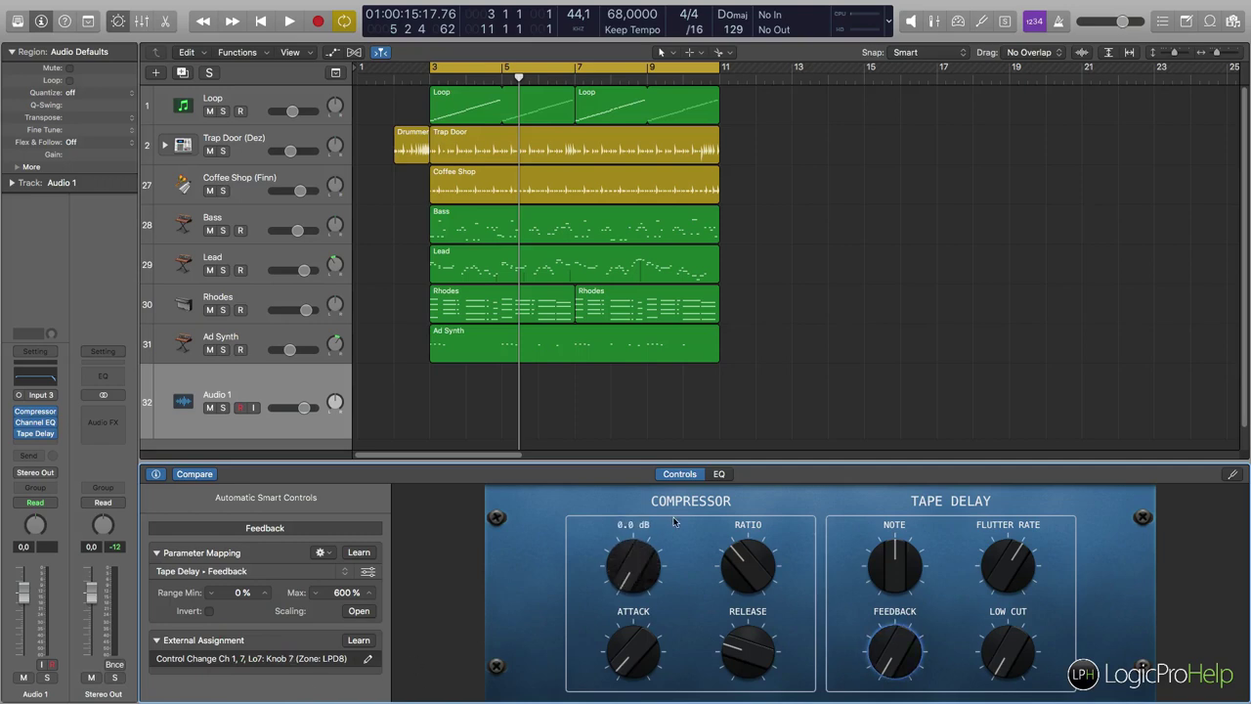
pyautogui.click(633, 559)
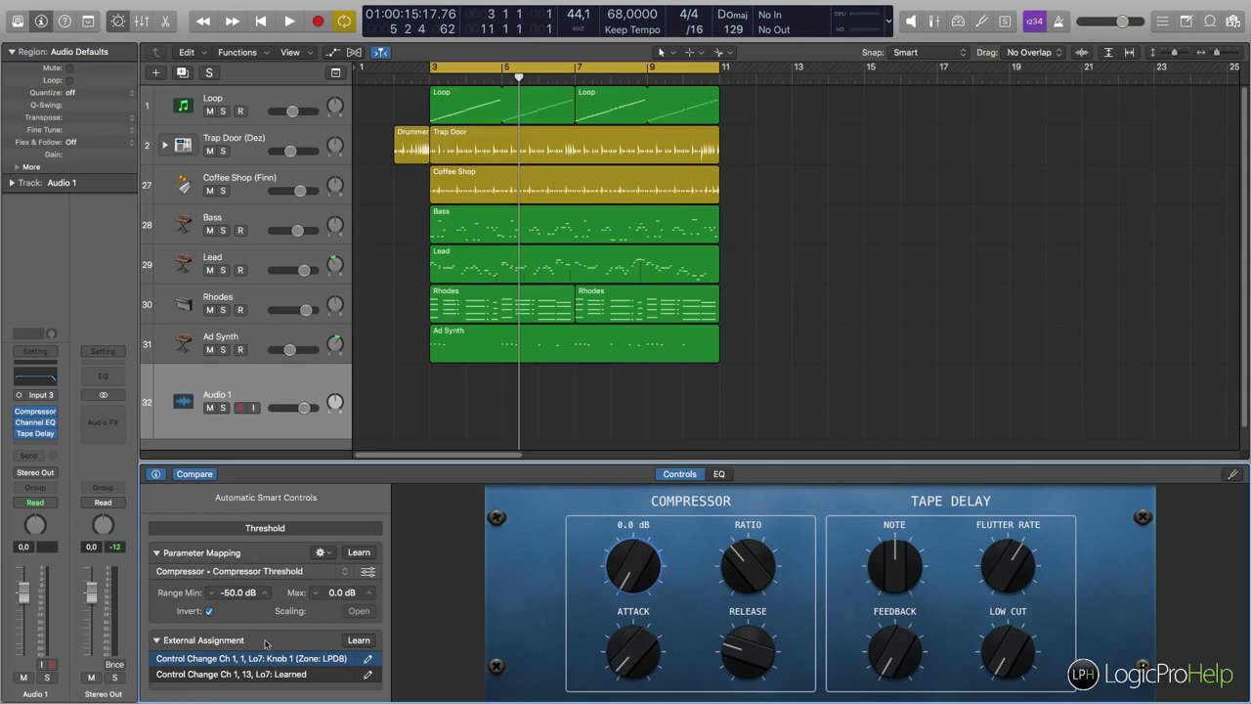
pyautogui.click(262, 377)
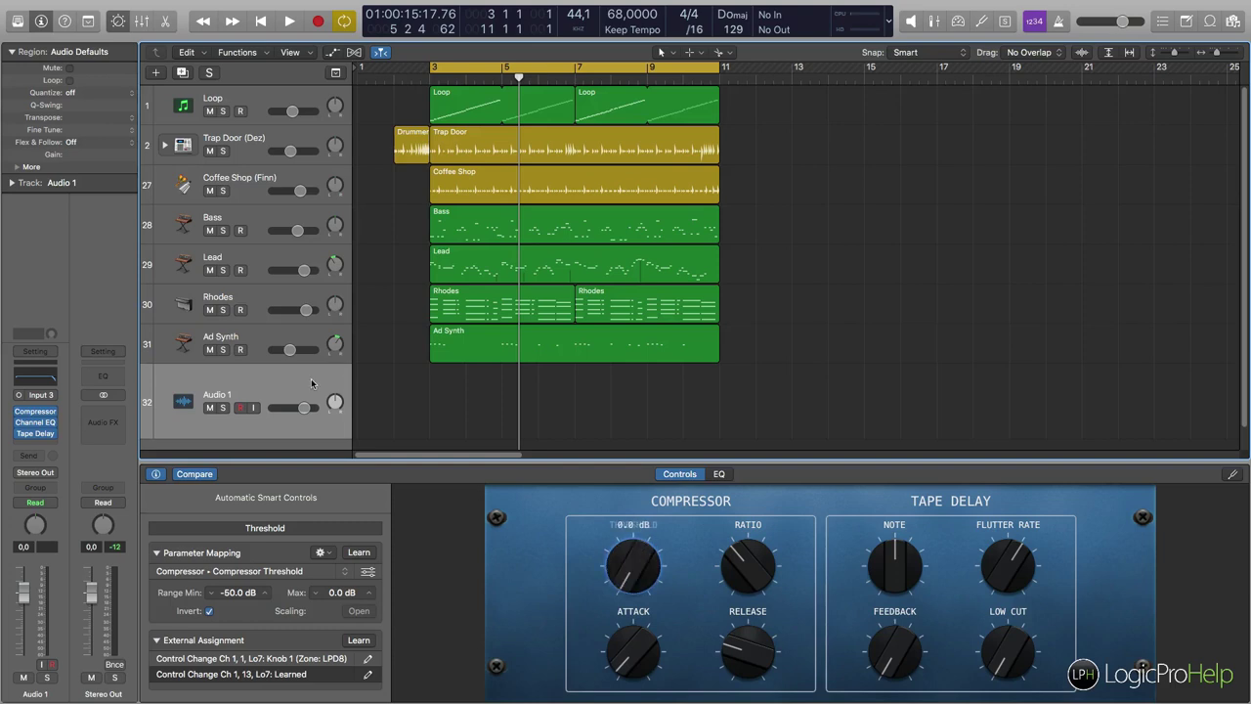
# Select the Lead track and play the song while varying its Retro Synth Cutoff through the assigned controller knob
pyautogui.click(245, 258)
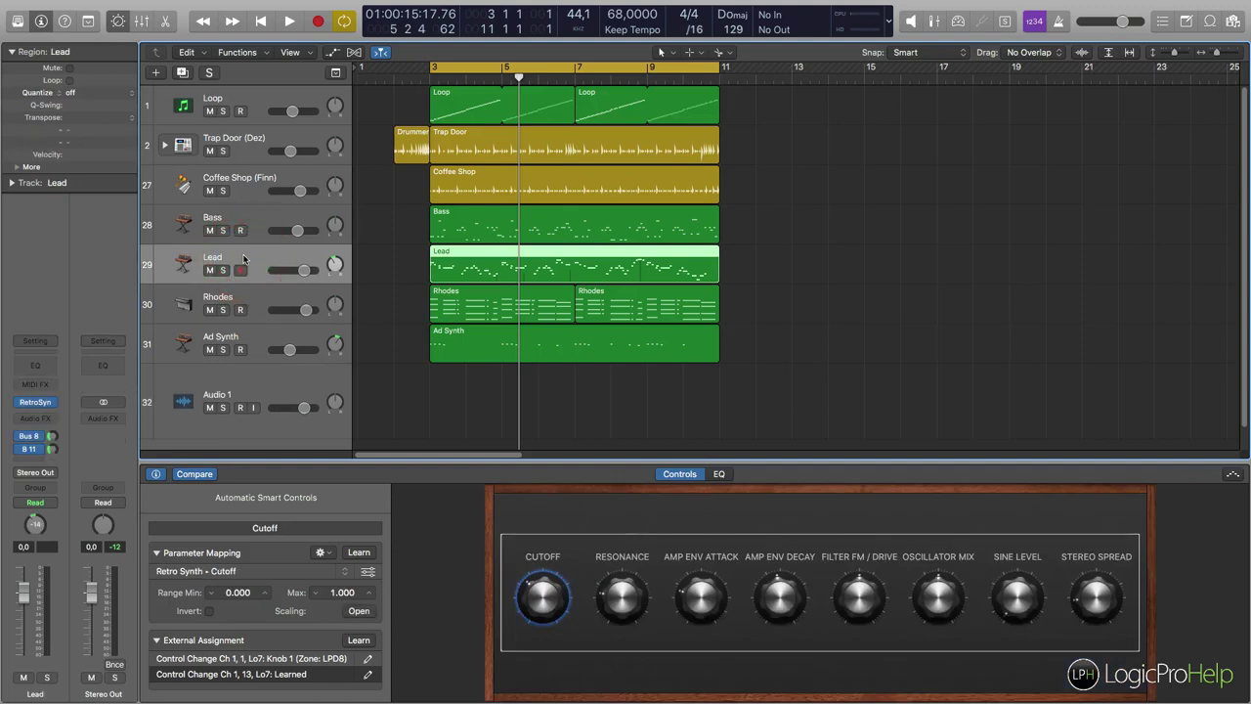
pyautogui.click(260, 229)
pyautogui.click(252, 254)
pyautogui.press('space')
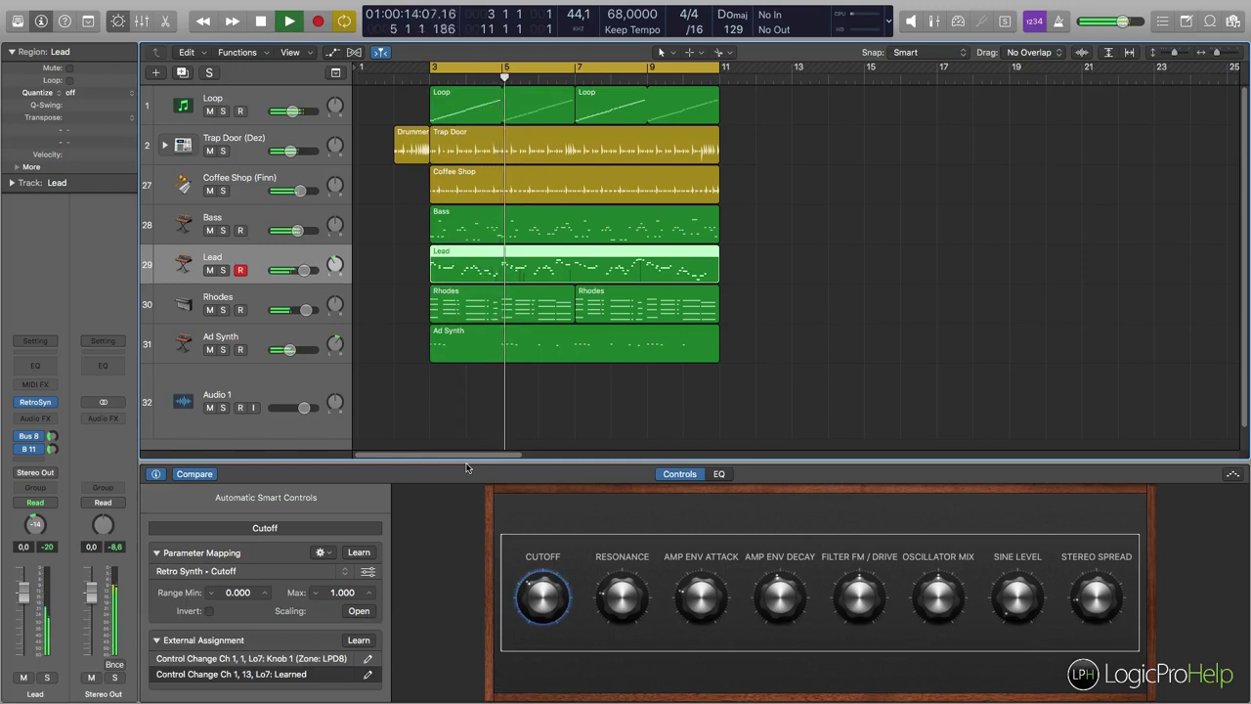
pyautogui.press('space')
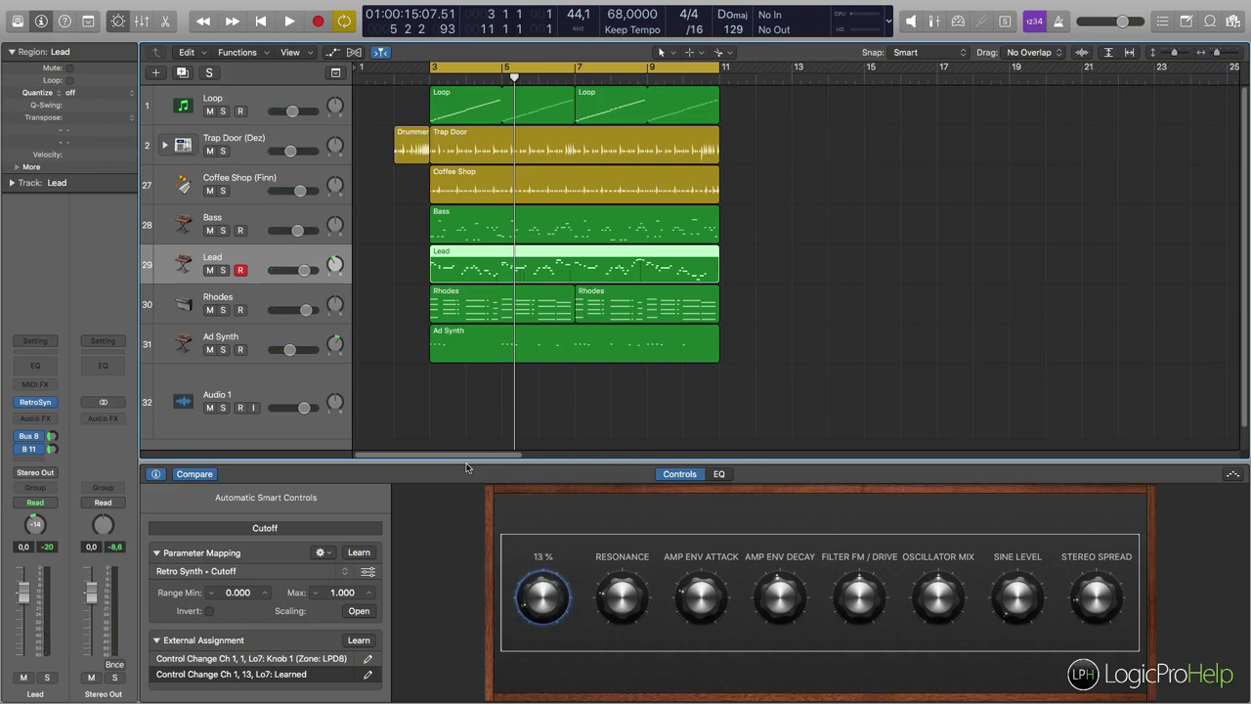
pyautogui.press('space')
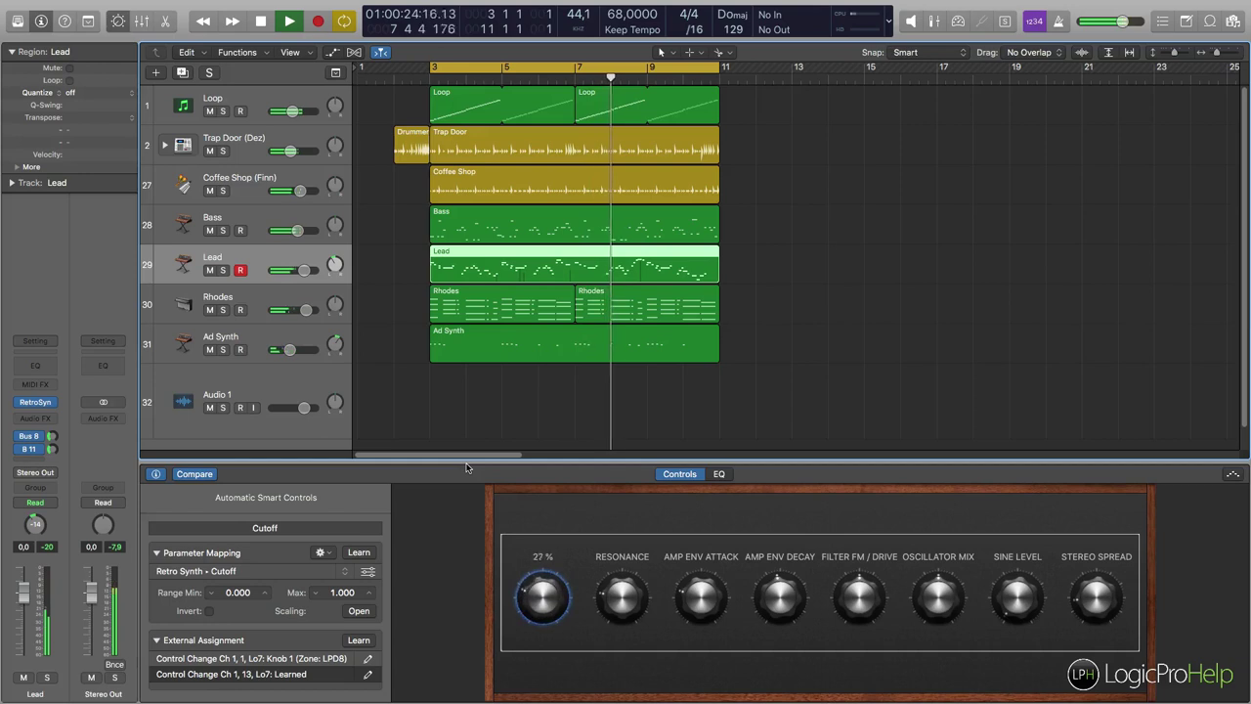
pyautogui.press('space')
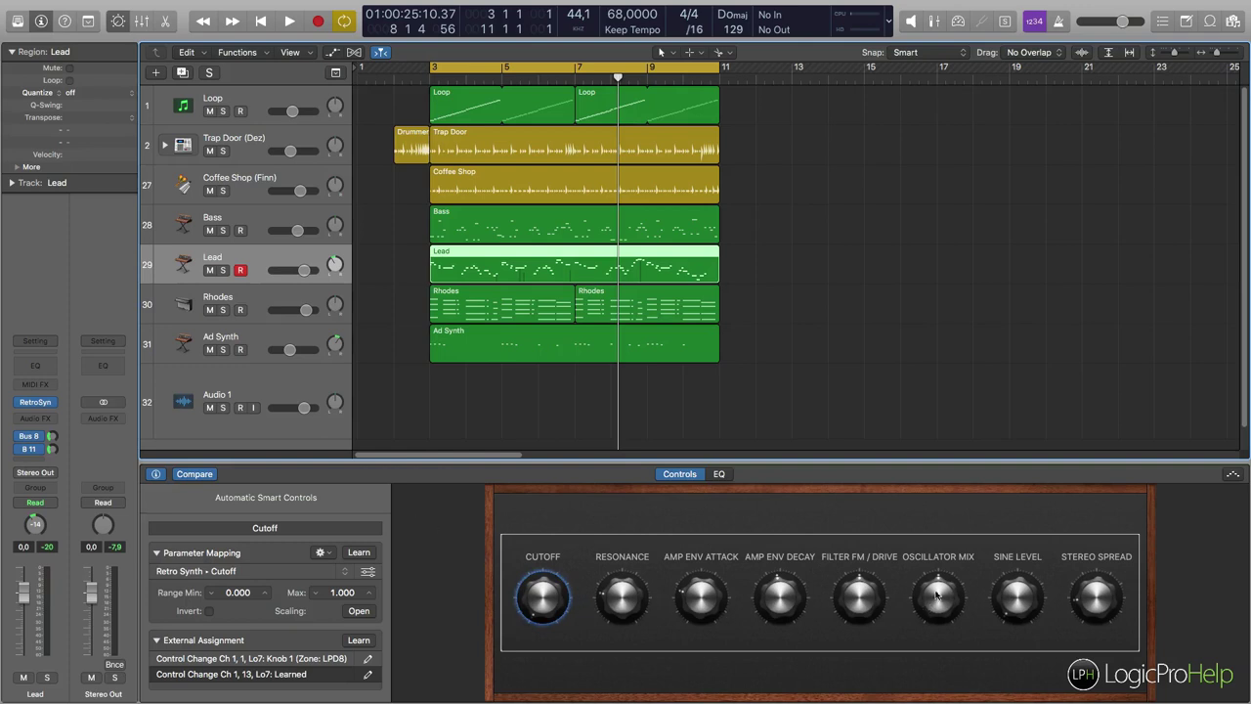
# Compare the Smart Controls of the Bass, Coffee Shop, Trap Door and Loop tracks, and return to the Lead track
pyautogui.click(252, 223)
pyautogui.click(250, 260)
pyautogui.click(260, 224)
pyautogui.click(262, 168)
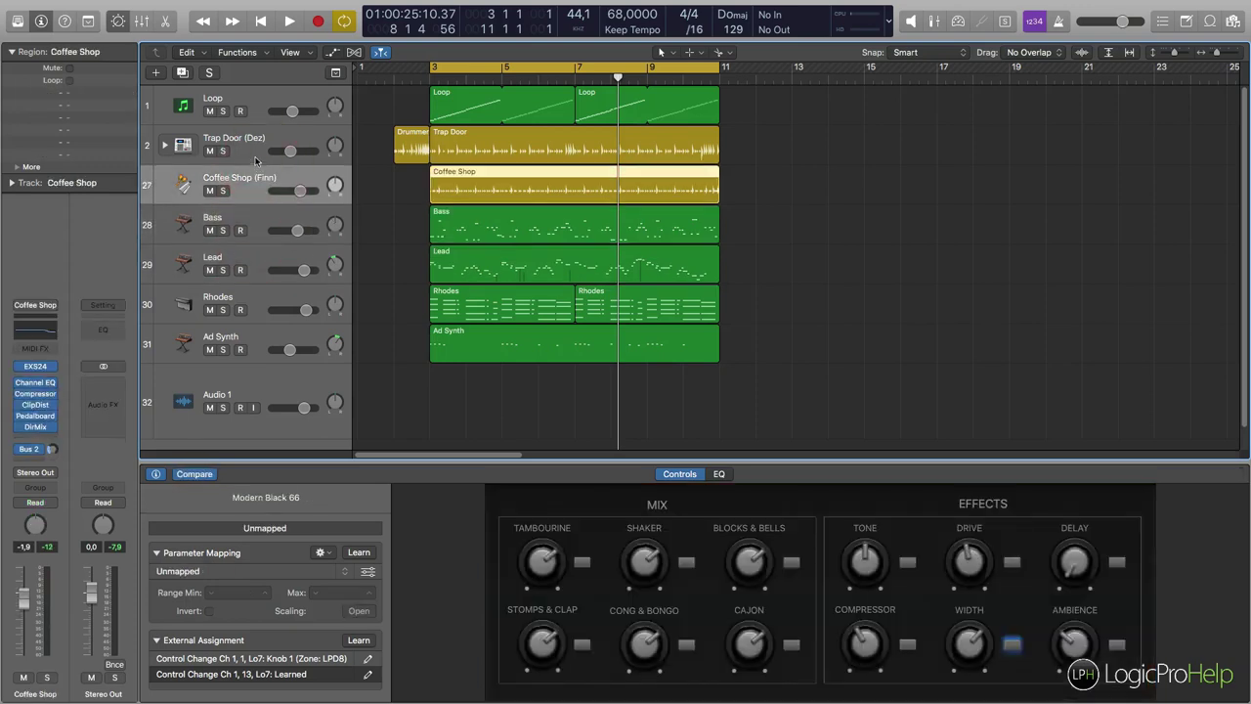
pyautogui.click(255, 158)
pyautogui.click(255, 109)
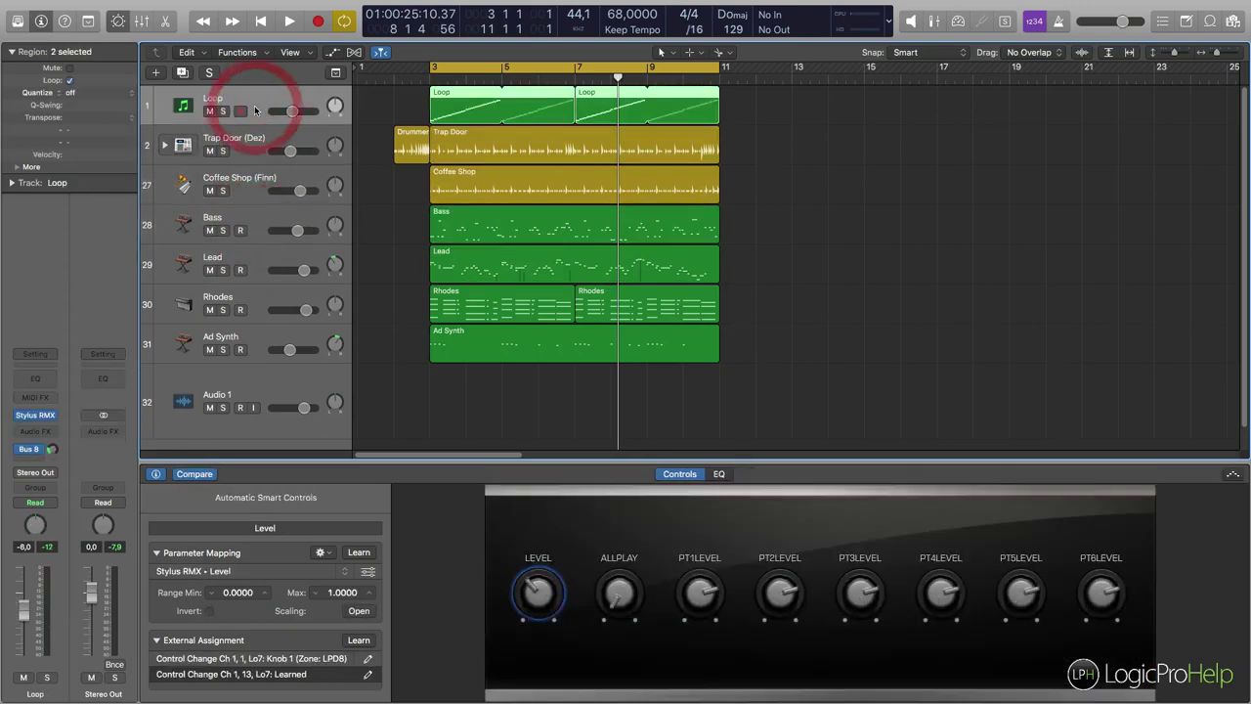
pyautogui.click(244, 191)
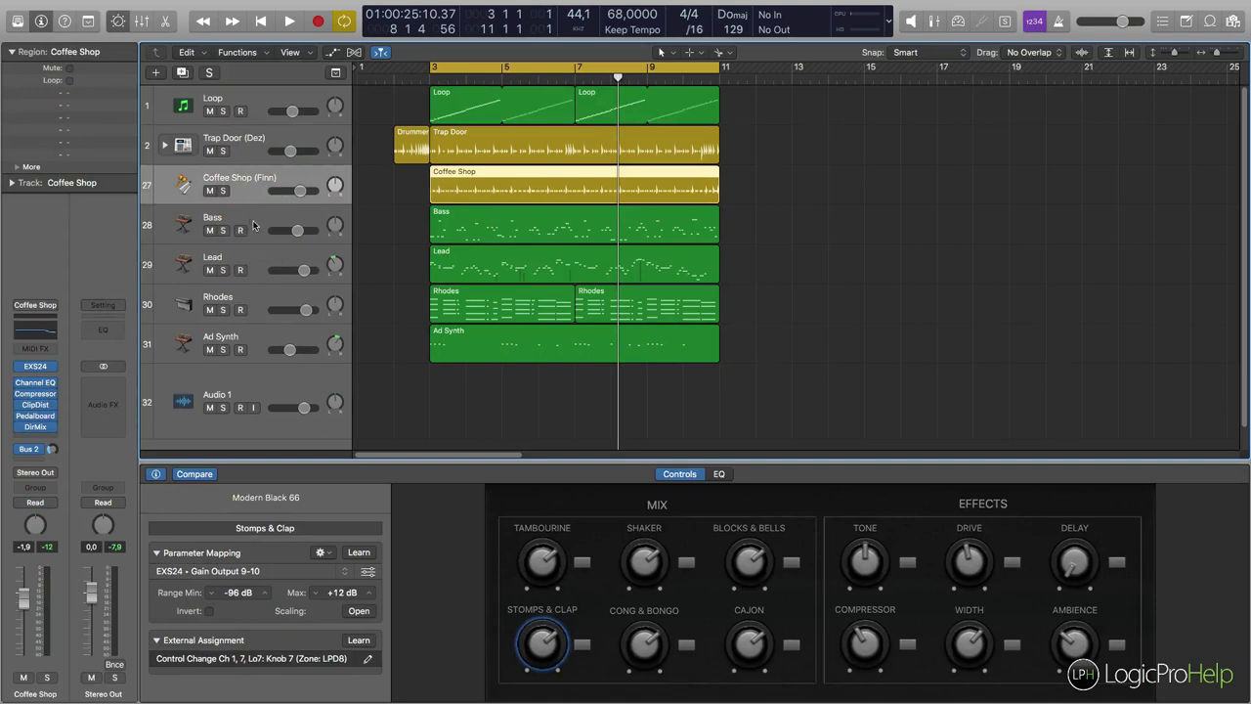
pyautogui.click(252, 225)
pyautogui.click(250, 256)
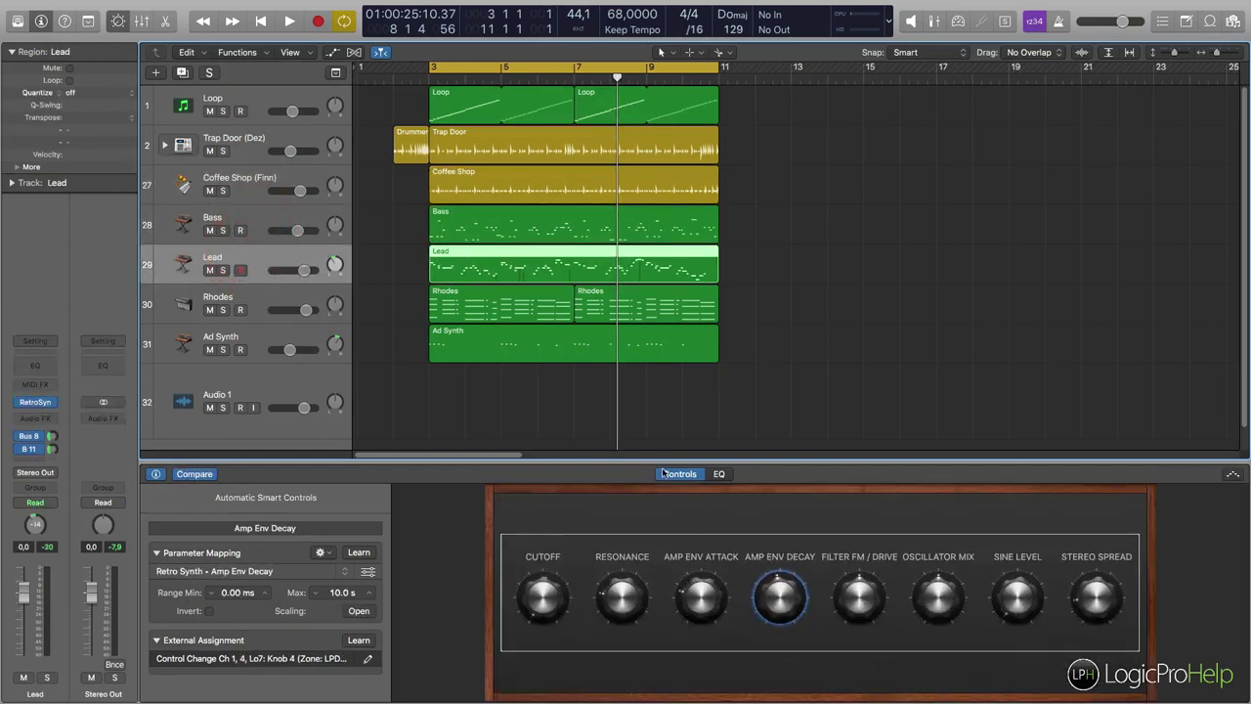